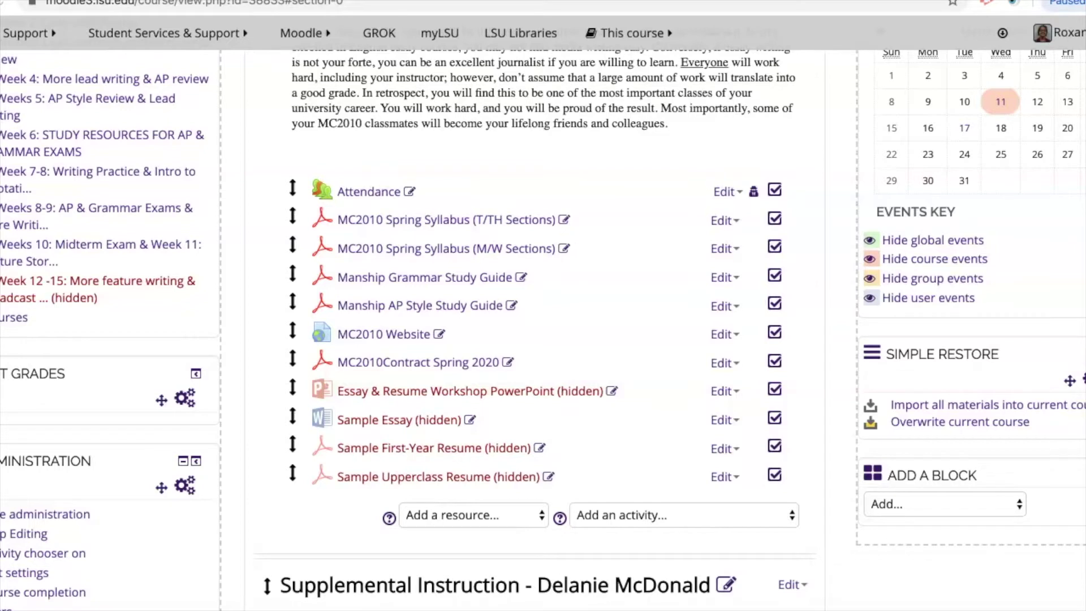
# Add an External tool activity to the MC2010: Writing for the Media section and name it "Zoom Class Meetings and Office Hours"
pyautogui.click(668, 514)
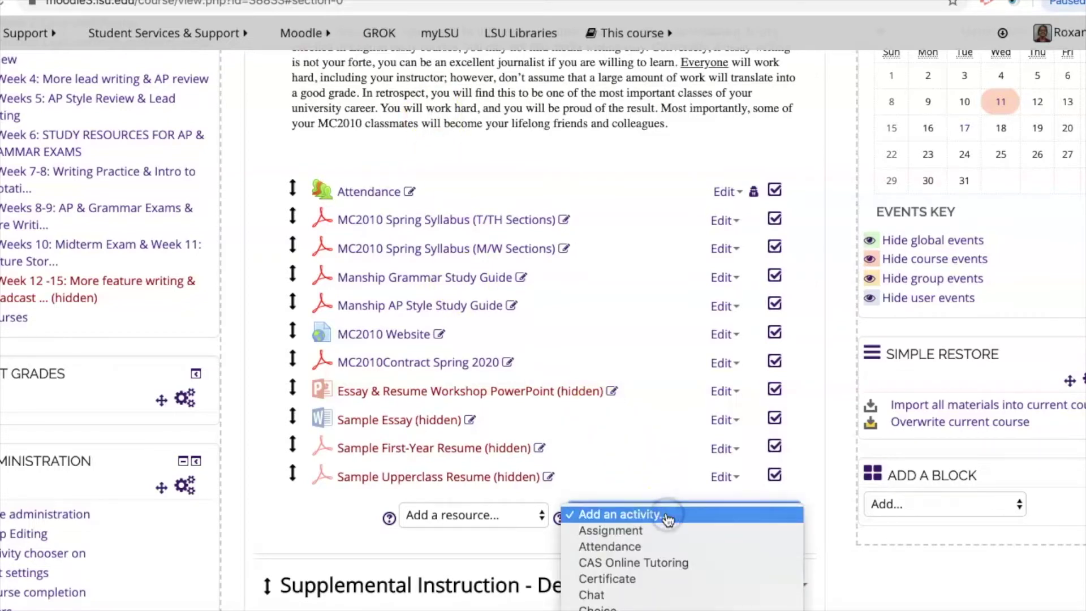
pyautogui.scroll(-3, 656, 552)
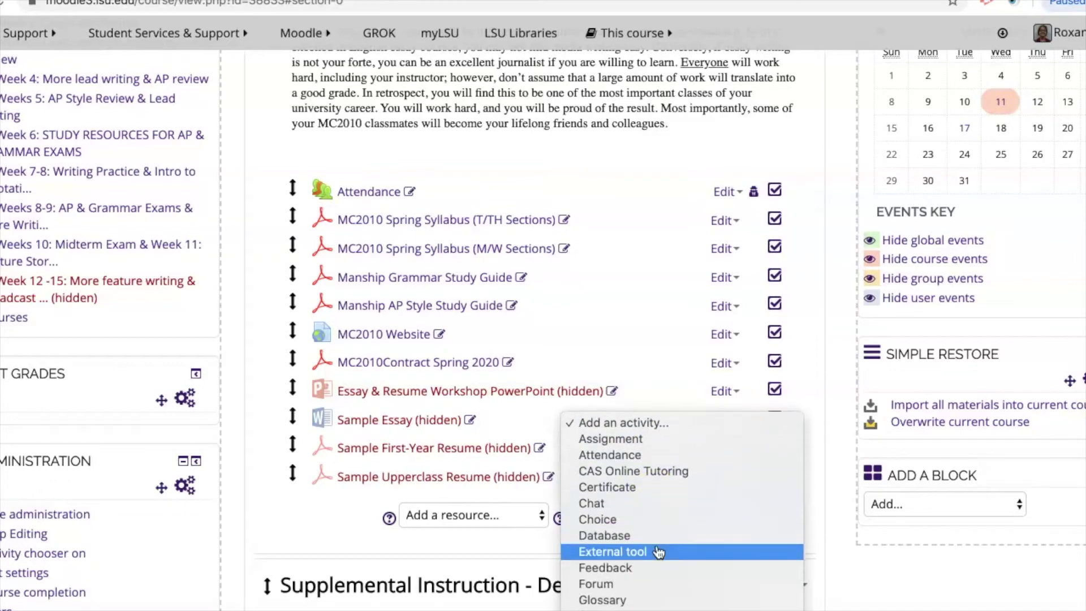
pyautogui.click(658, 551)
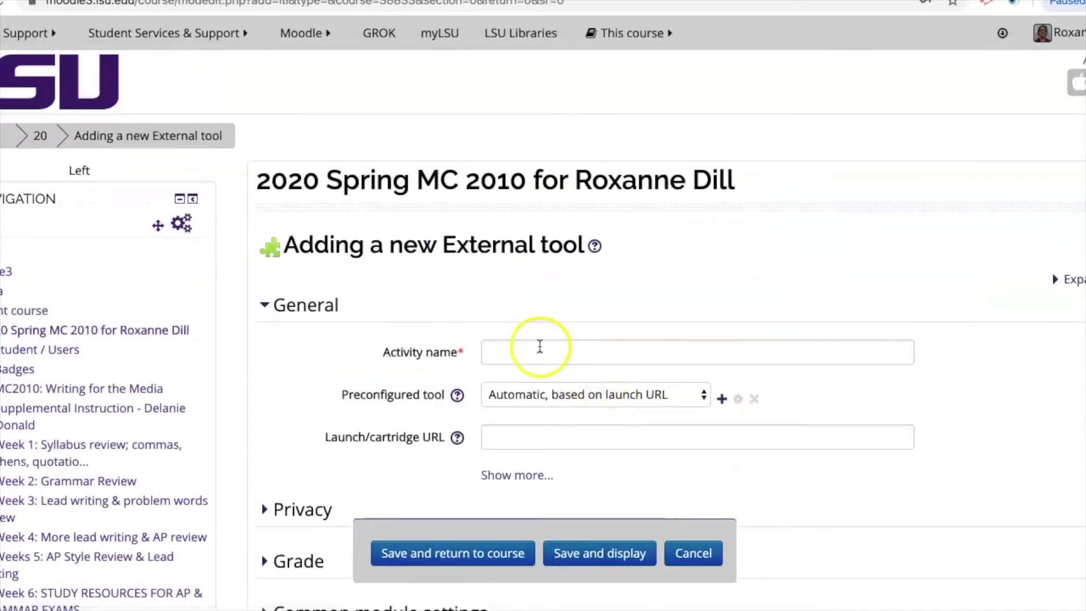
pyautogui.scroll(-3, 539, 346)
pyautogui.click(572, 260)
pyautogui.write('Zoom C')
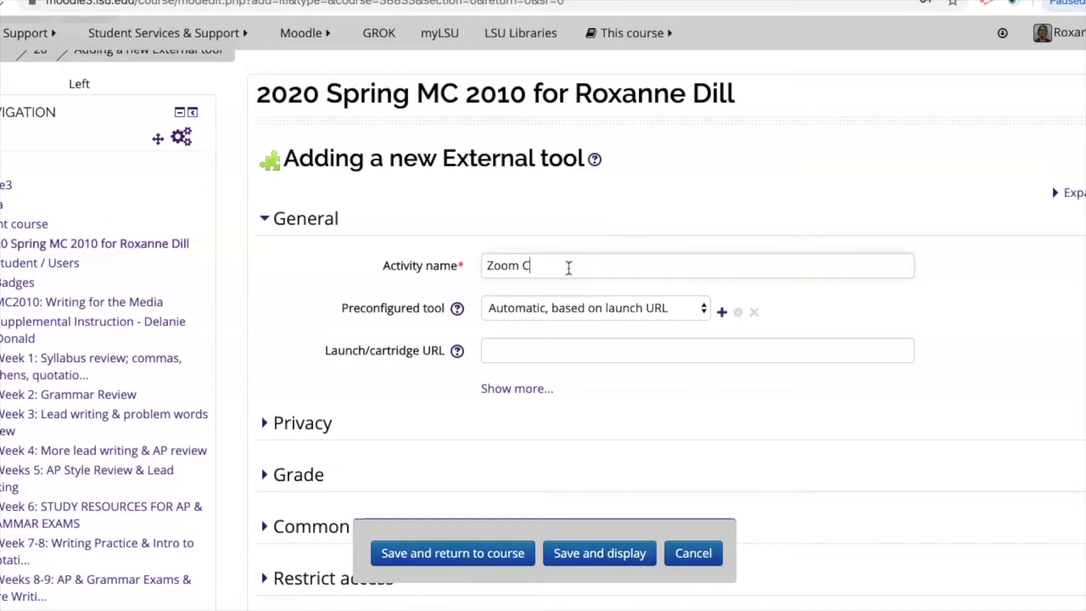
pyautogui.write('lass Meetings and Office Hours')
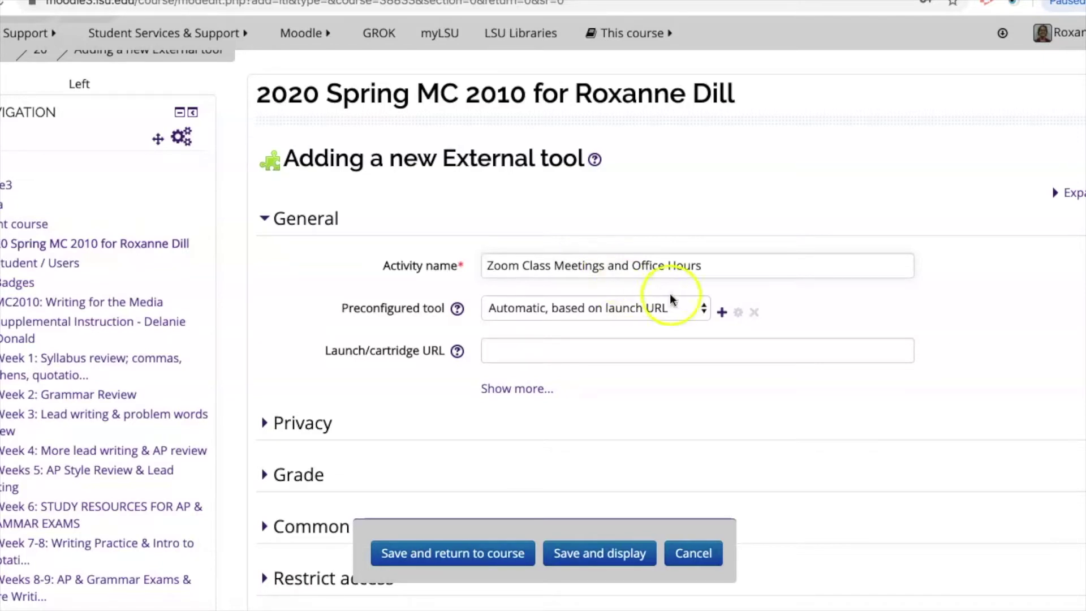
# Set the activity's preconfigured tool to Zoom Web Conference
pyautogui.click(704, 309)
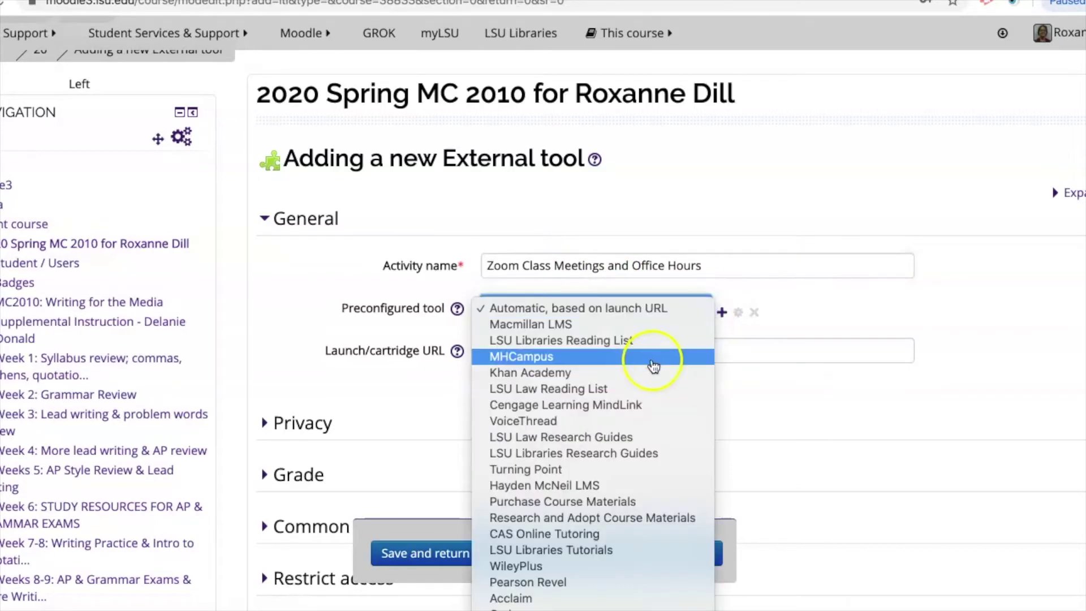
pyautogui.scroll(-1, 650, 367)
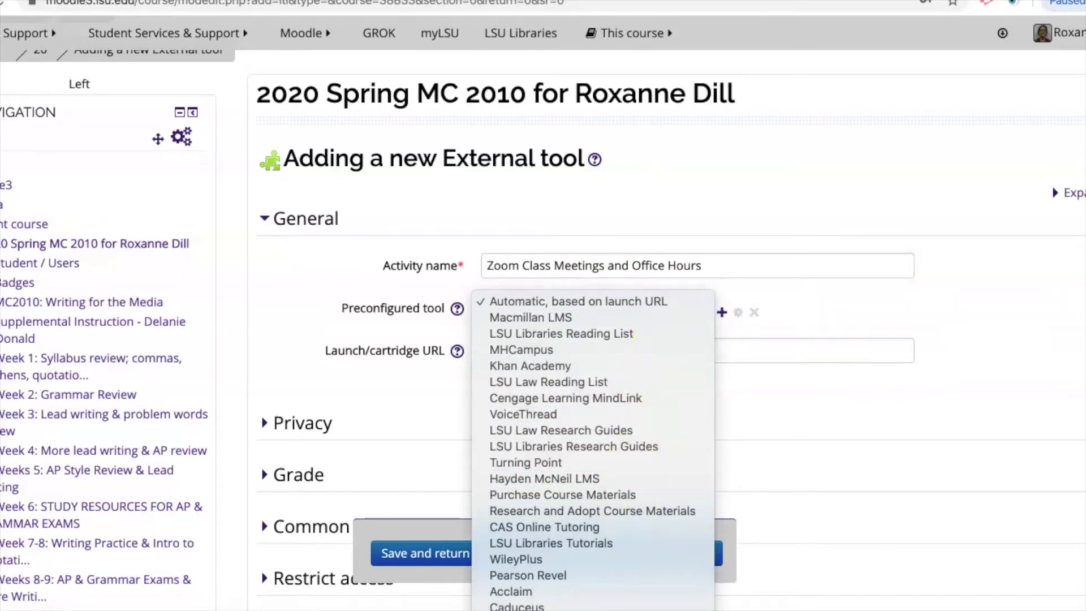
pyautogui.click(605, 609)
pyautogui.scroll(-2, 618, 434)
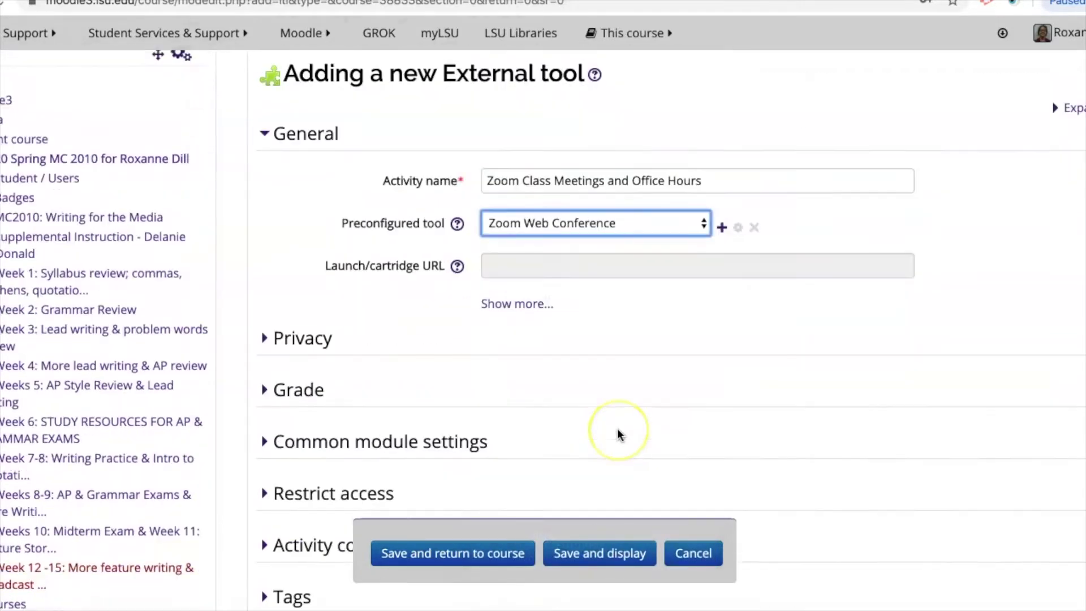
pyautogui.scroll(-2, 617, 435)
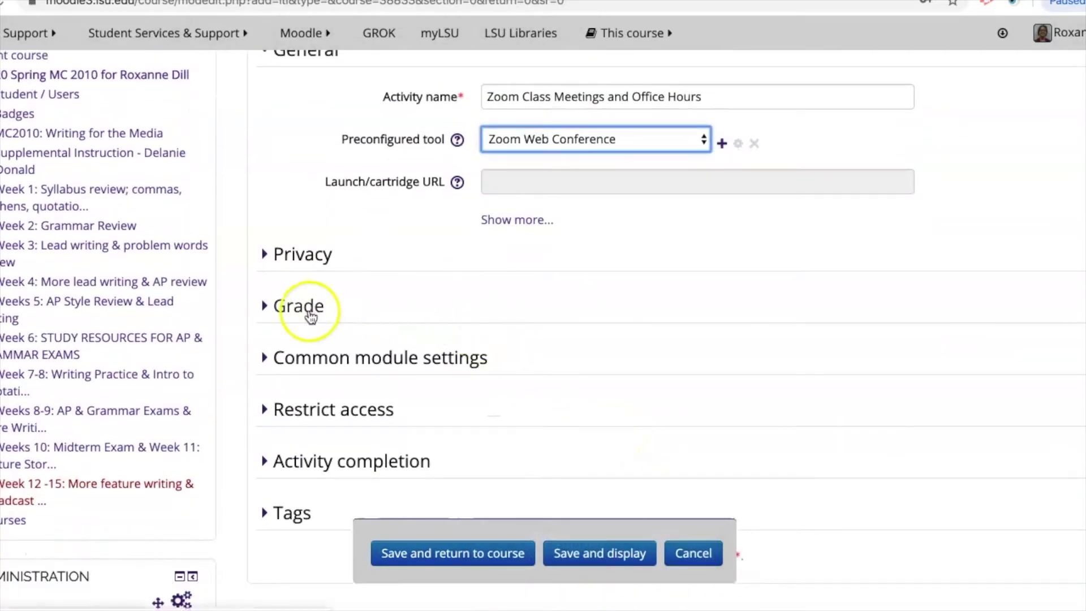
# Set the activity's grade type to None and save it, returning to the course
pyautogui.click(311, 317)
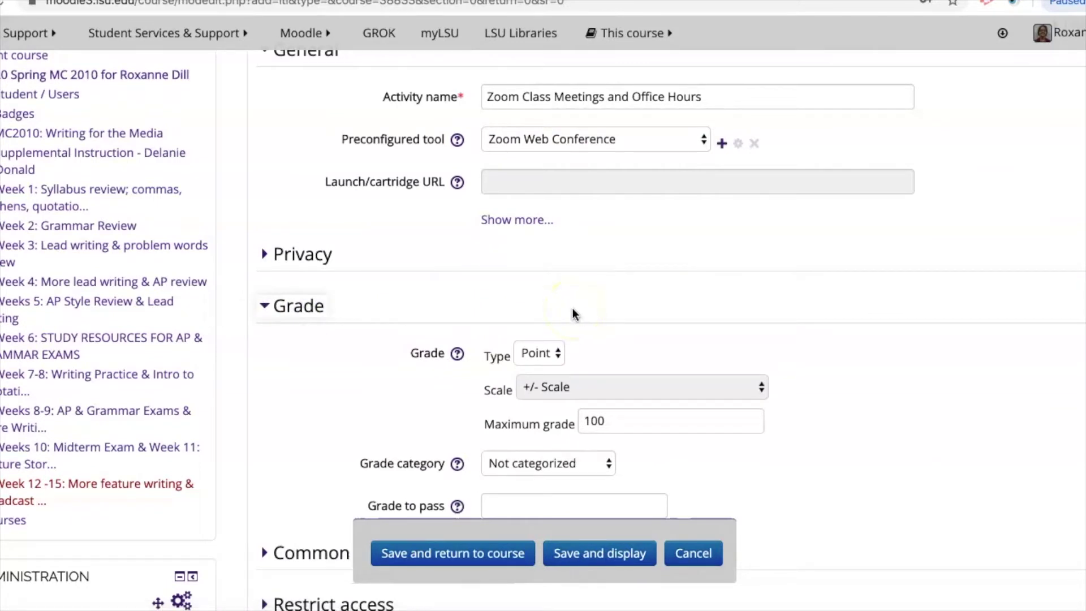
pyautogui.click(558, 354)
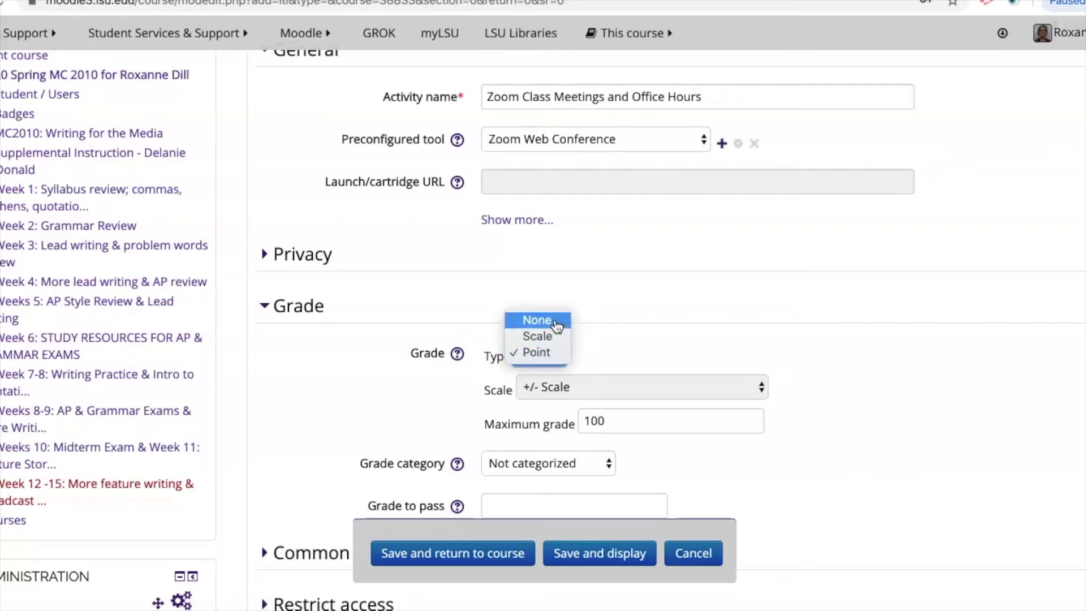
pyautogui.click(557, 323)
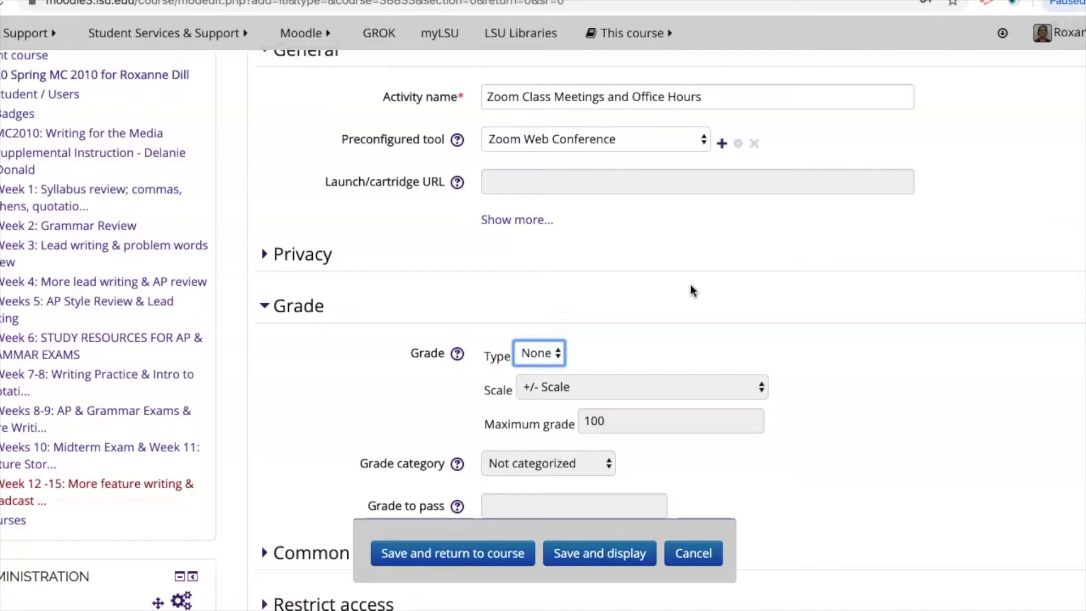
pyautogui.click(444, 560)
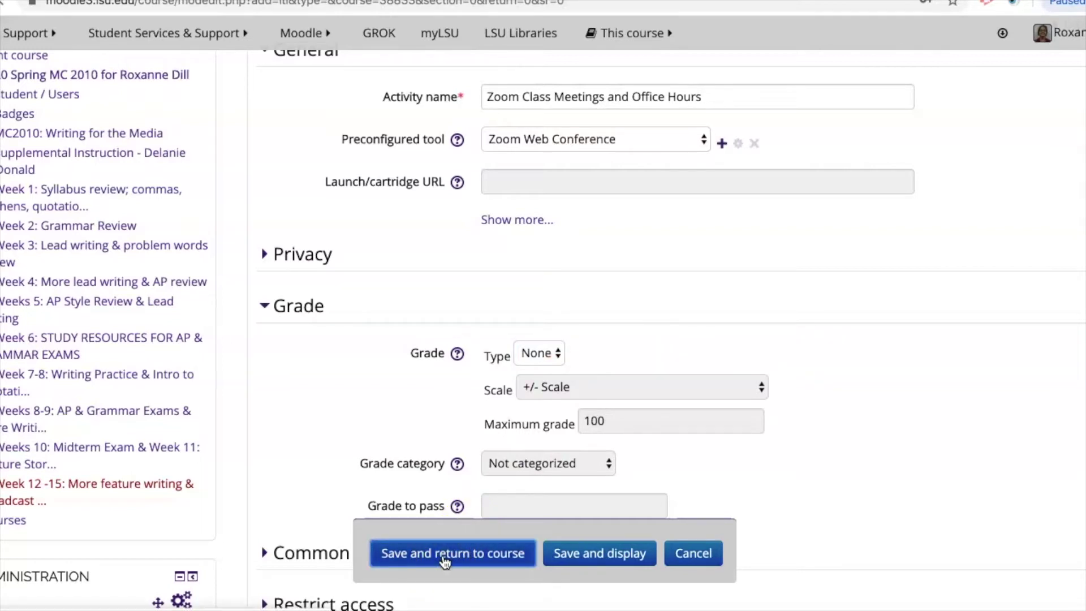
# Find the Zoom Class Meetings and Office Hours activity on the course page and open it to check its content
pyautogui.scroll(-5, 461, 447)
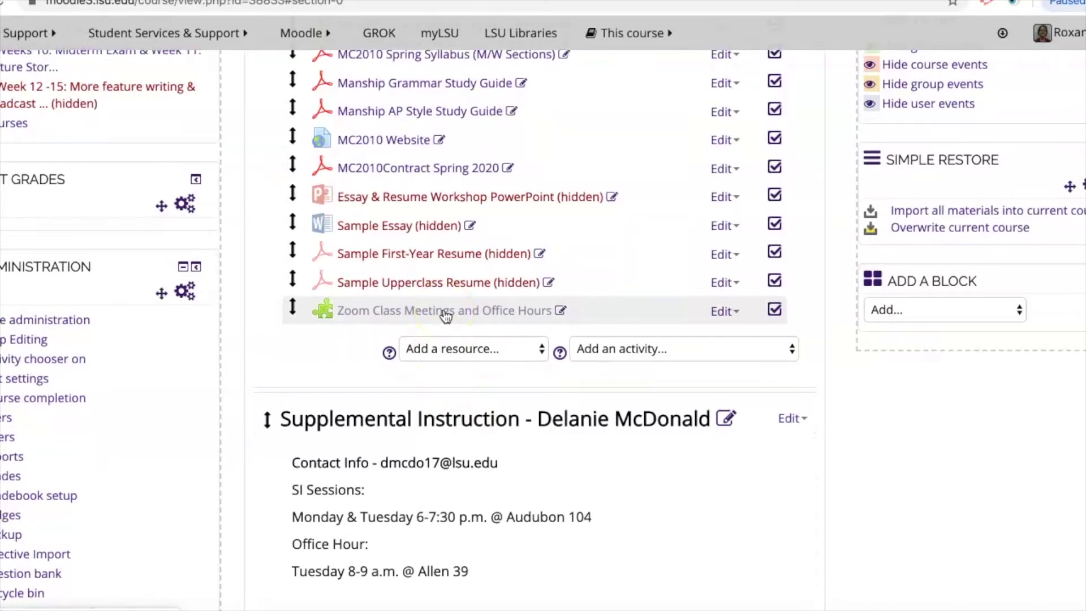
pyautogui.scroll(7, 785, 84)
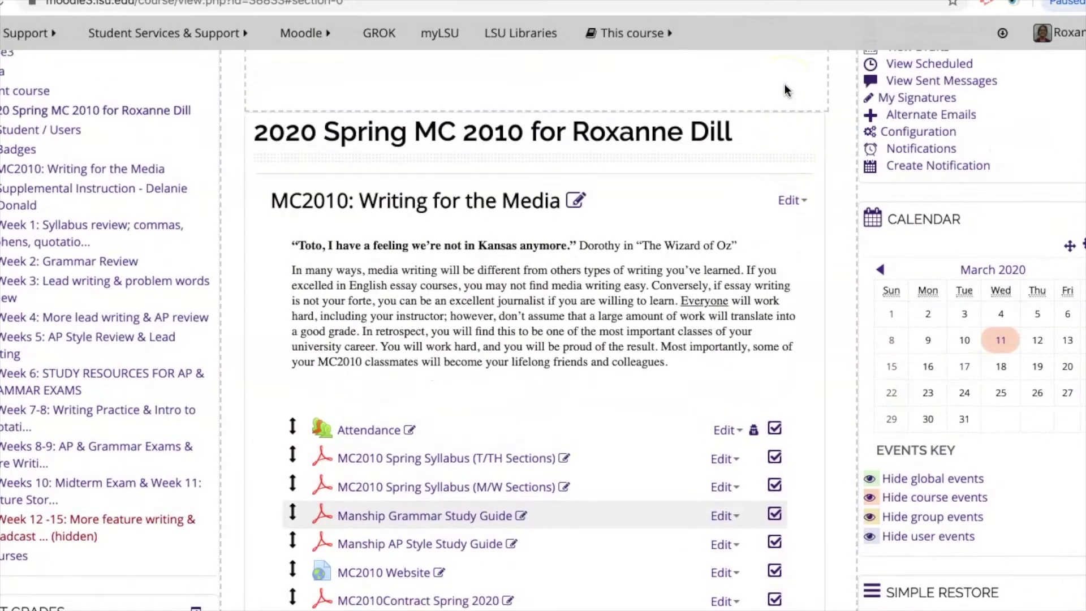
pyautogui.scroll(3, 785, 89)
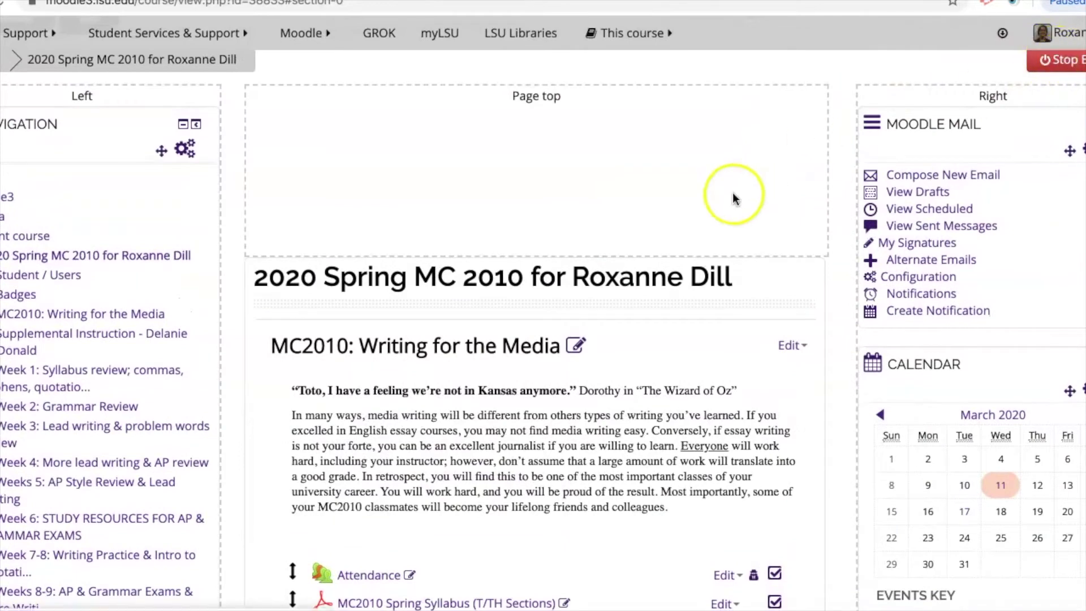
pyautogui.scroll(-9, 742, 192)
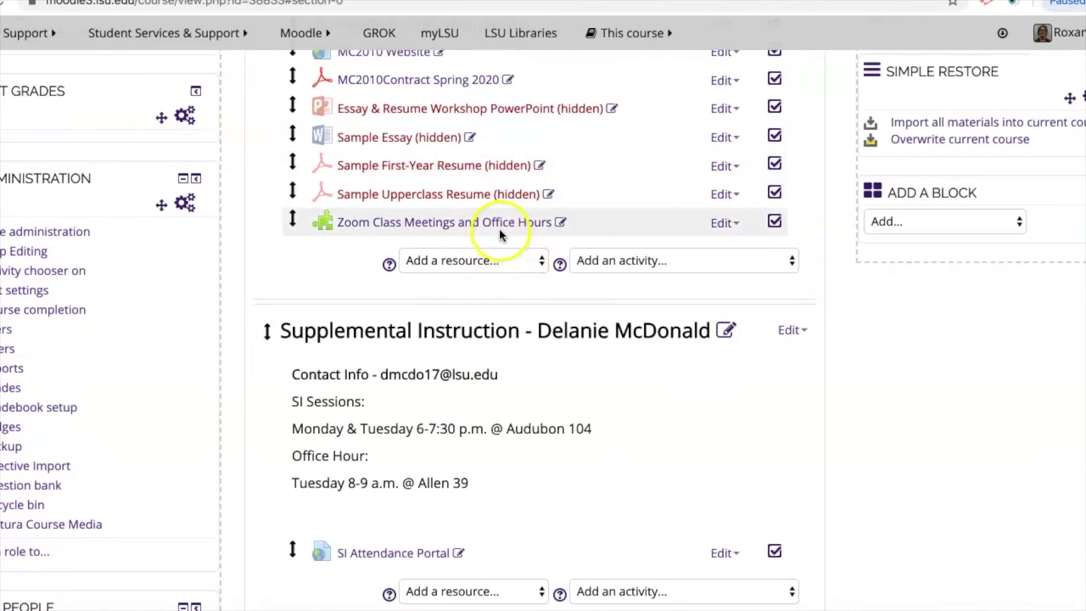
pyautogui.click(503, 235)
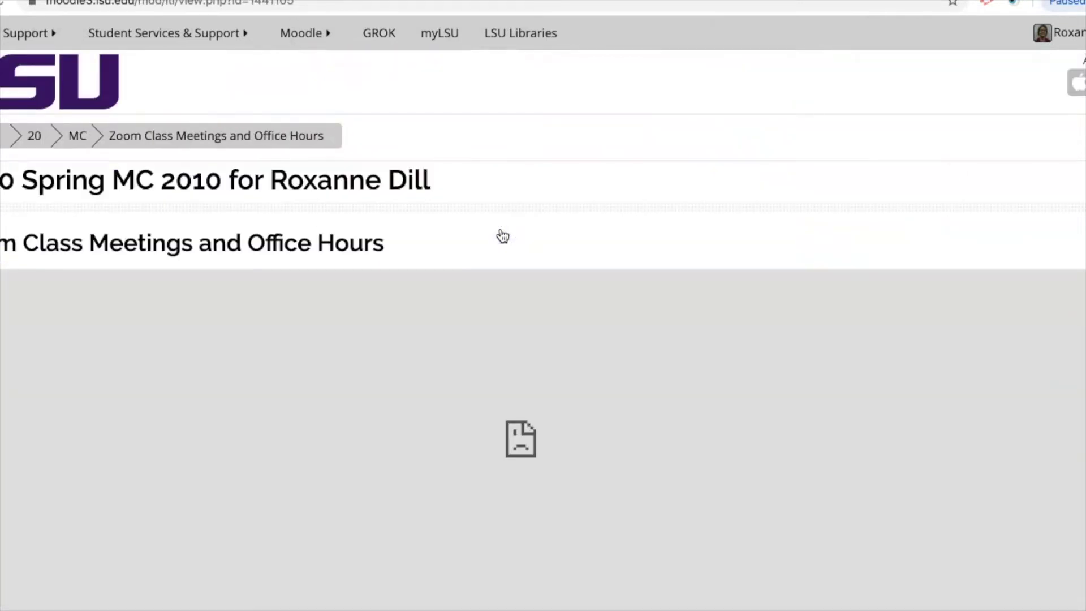
pyautogui.scroll(-2, 503, 236)
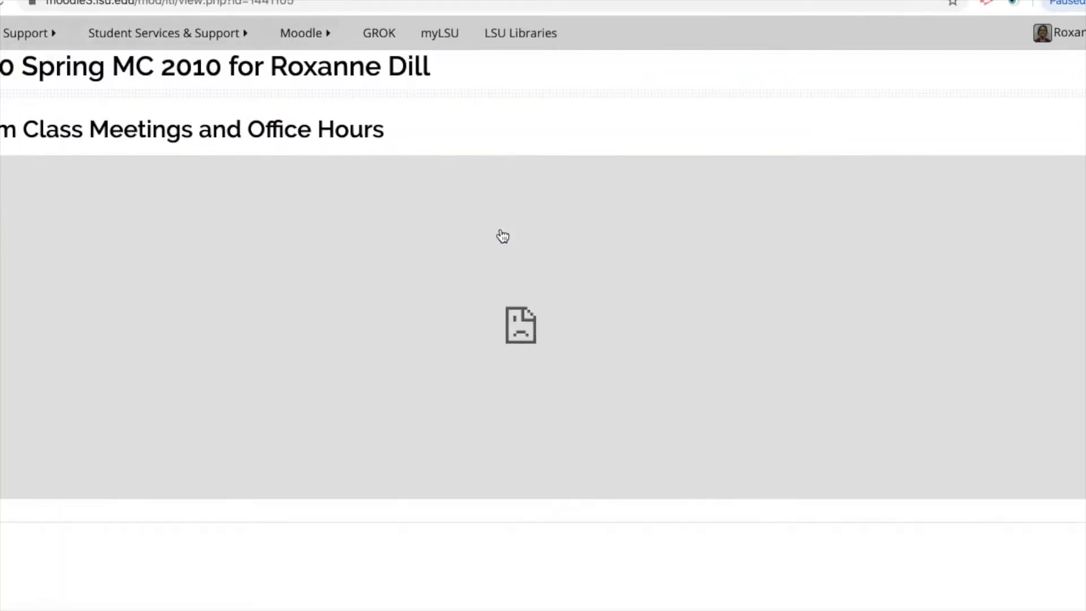
pyautogui.scroll(1, 503, 236)
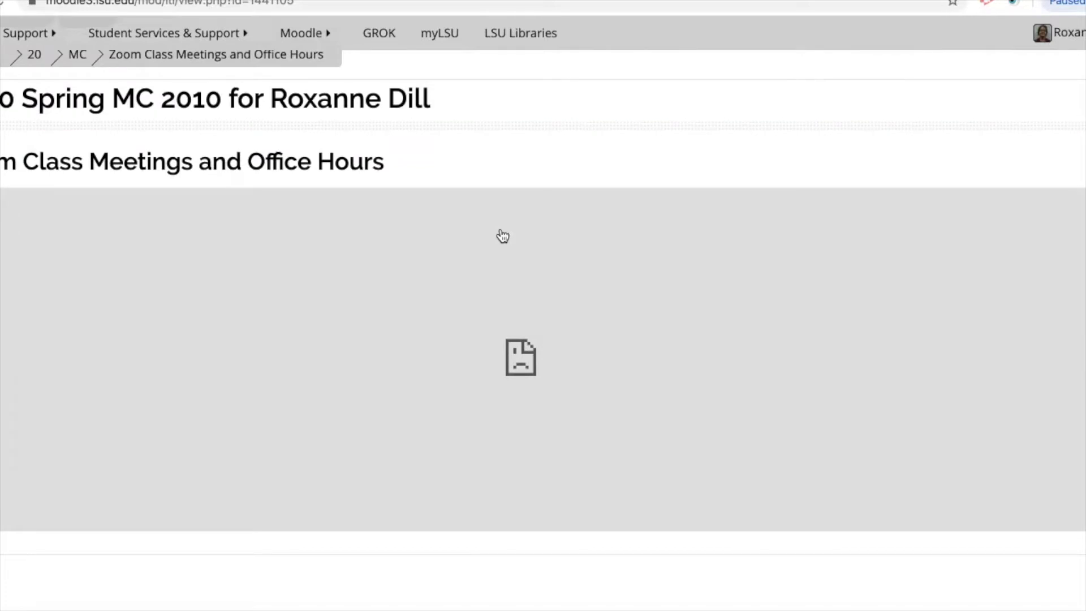
pyautogui.scroll(2, 502, 235)
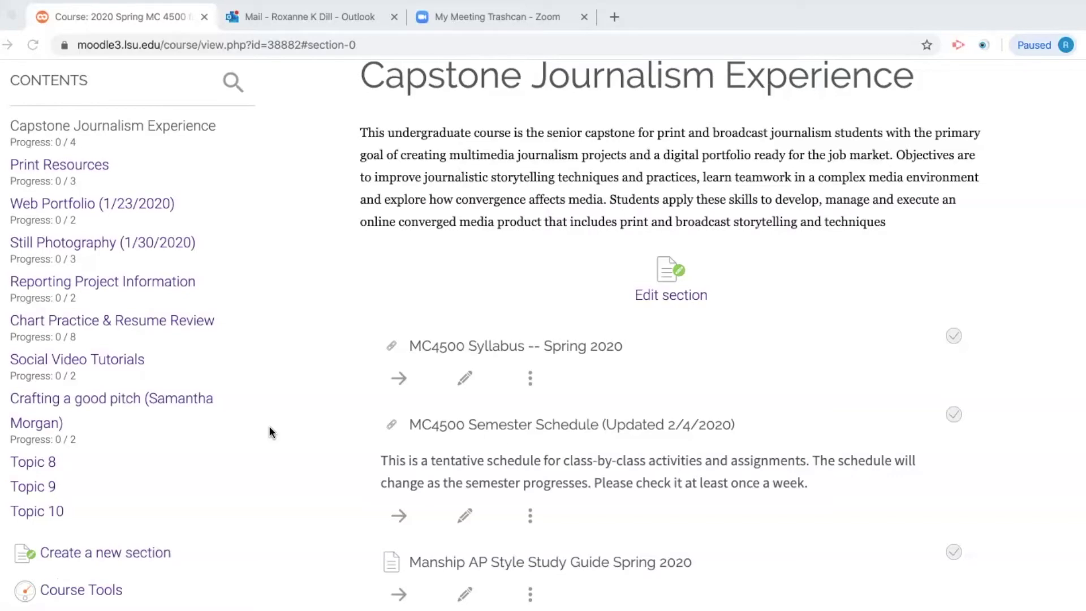
pyautogui.scroll(-1, 269, 431)
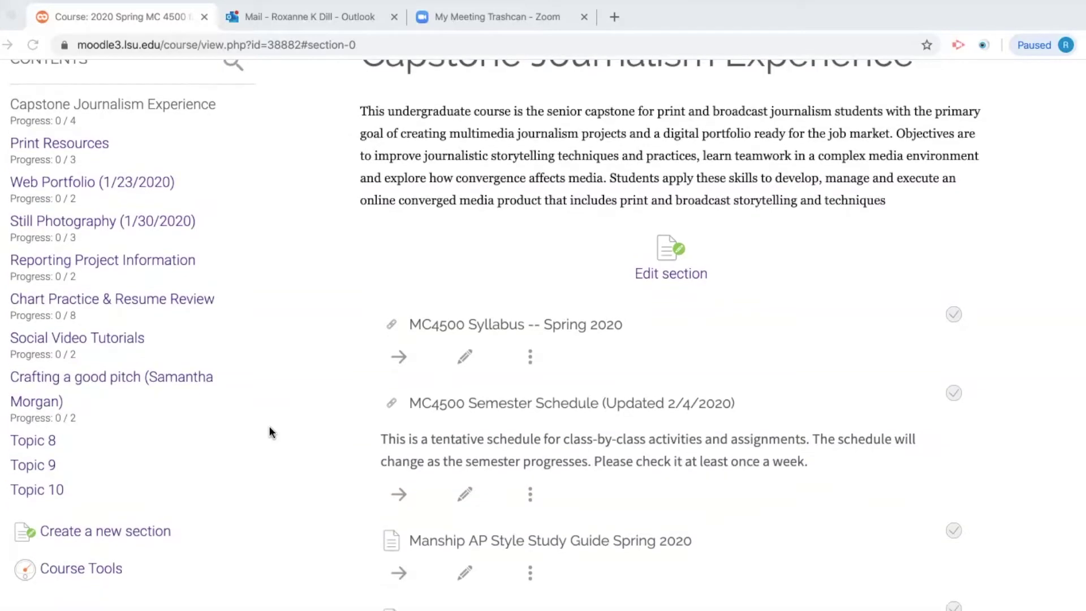
pyautogui.scroll(3, 269, 431)
pyautogui.scroll(2, 269, 427)
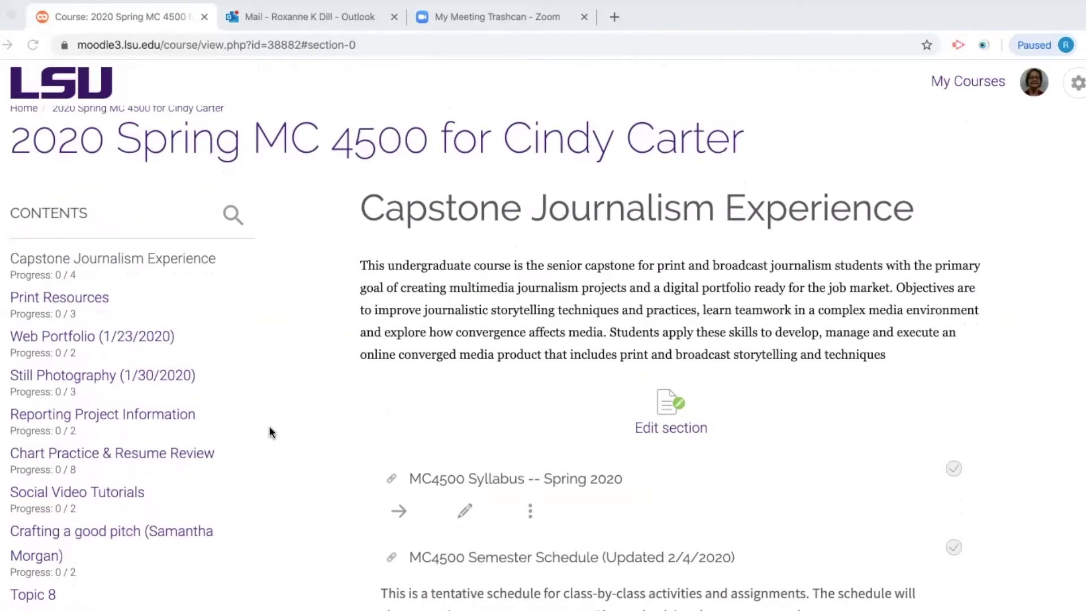
pyautogui.scroll(-1, 270, 426)
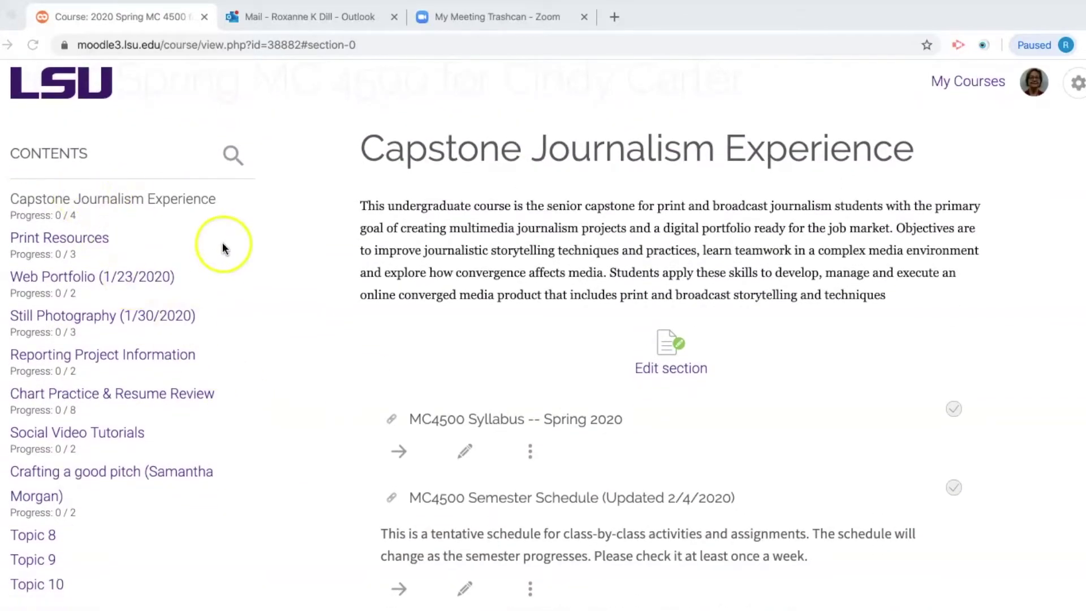
pyautogui.scroll(2, 226, 244)
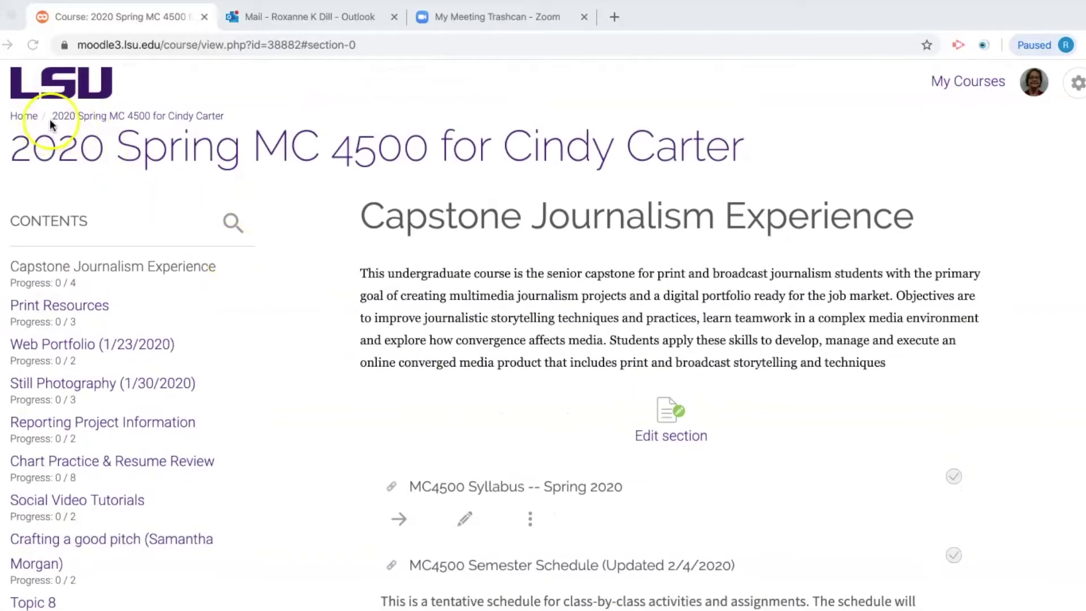
# Go to the Moodle home page and open the 2020 Spring MC 4500 course from the list of own courses
pyautogui.click(30, 118)
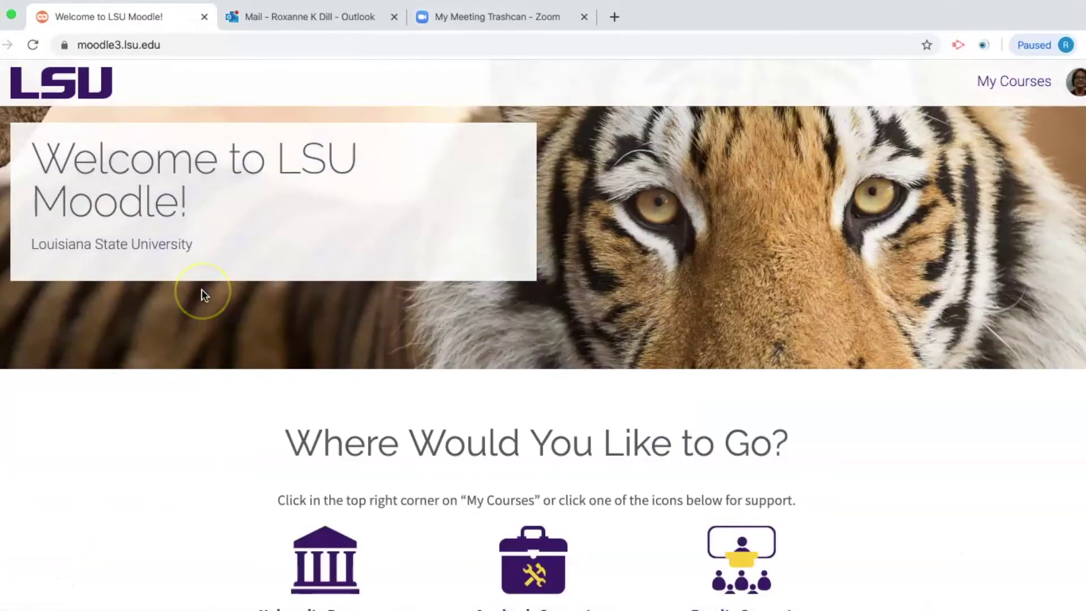
pyautogui.scroll(-2, 202, 290)
pyautogui.scroll(2, 201, 294)
pyautogui.click(1027, 83)
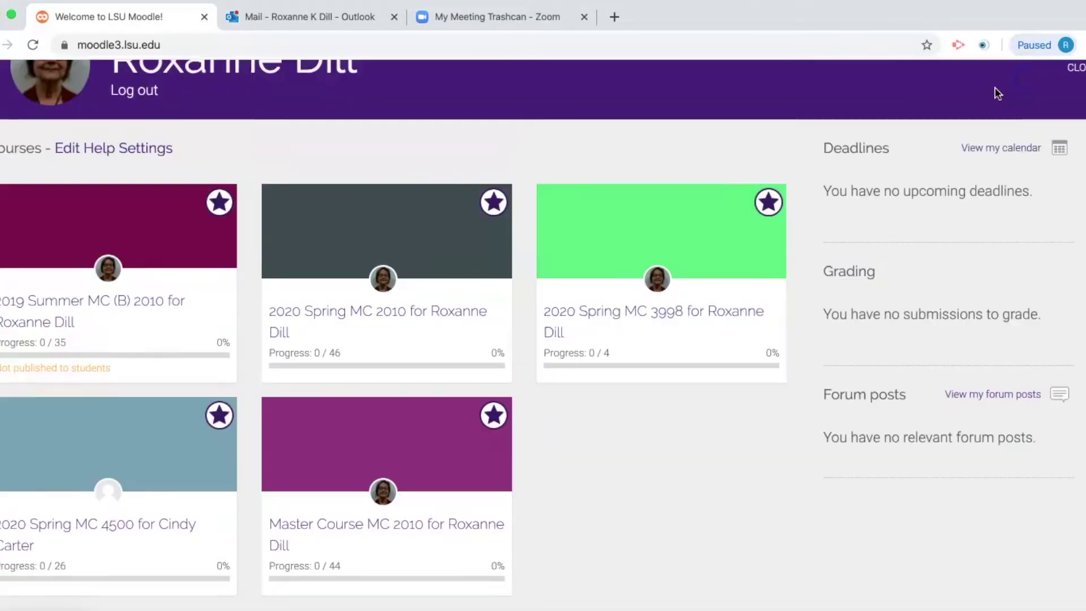
pyautogui.scroll(-3, 385, 286)
pyautogui.click(162, 374)
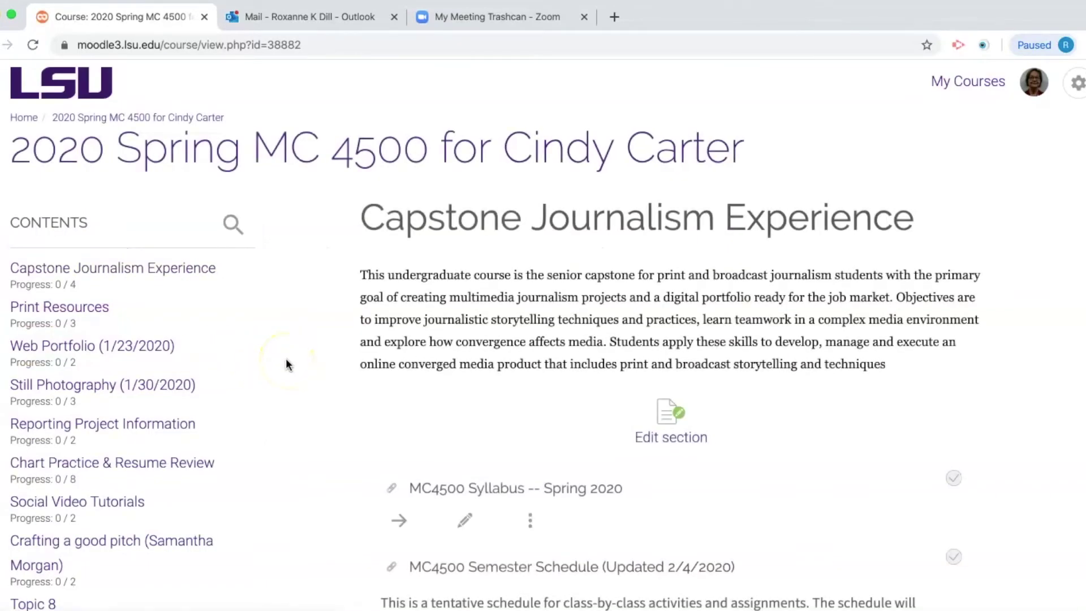
# Start a new External tool learning activity in the Capstone Journalism Experience section
pyautogui.scroll(-2, 287, 358)
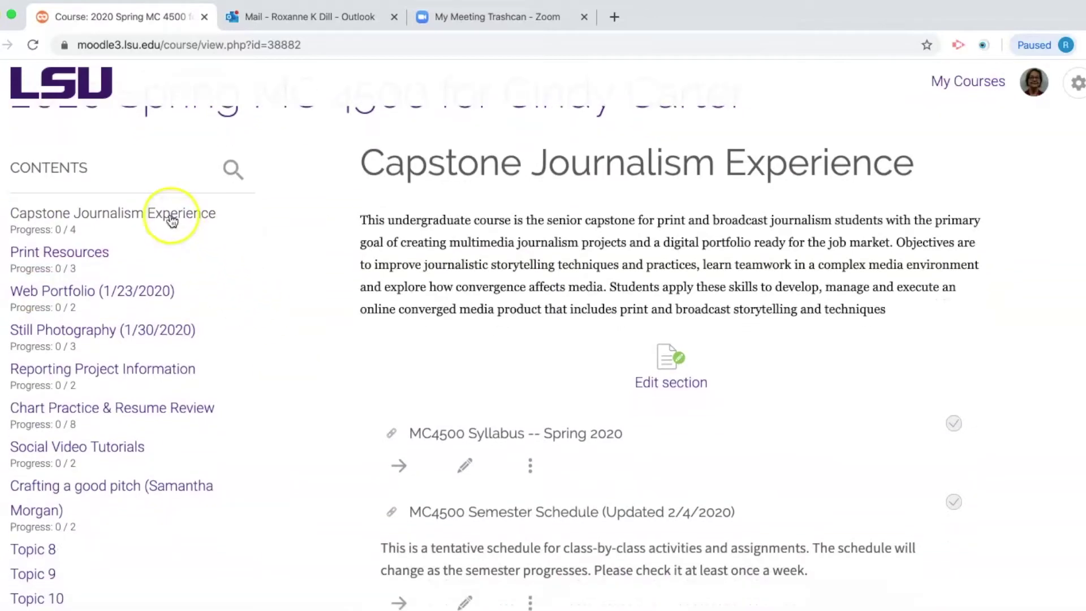
pyautogui.click(171, 218)
pyautogui.click(252, 390)
pyautogui.scroll(-5, 251, 390)
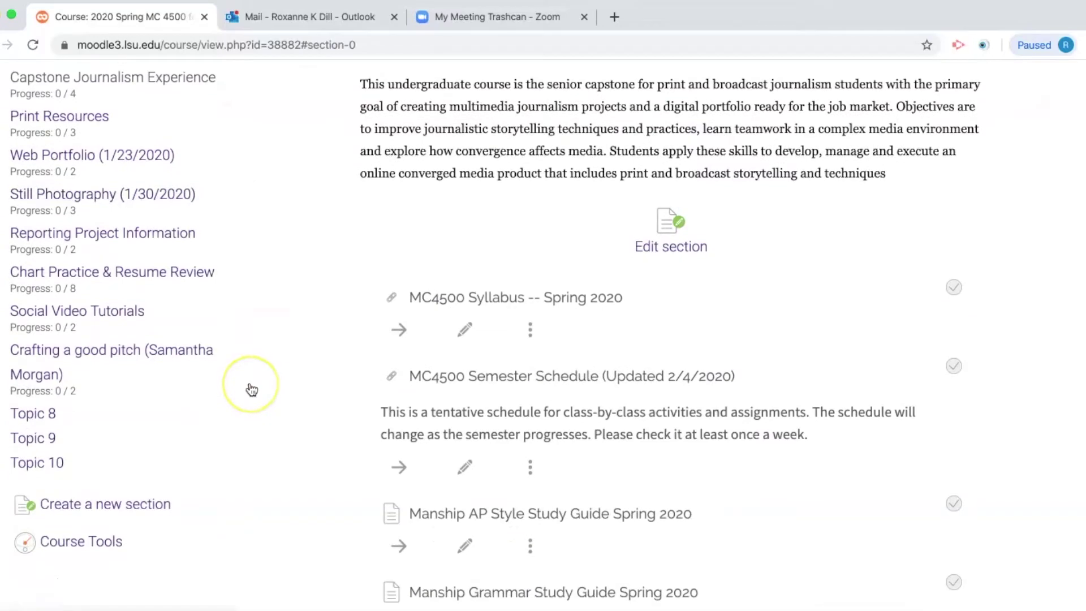
pyautogui.scroll(-3, 251, 391)
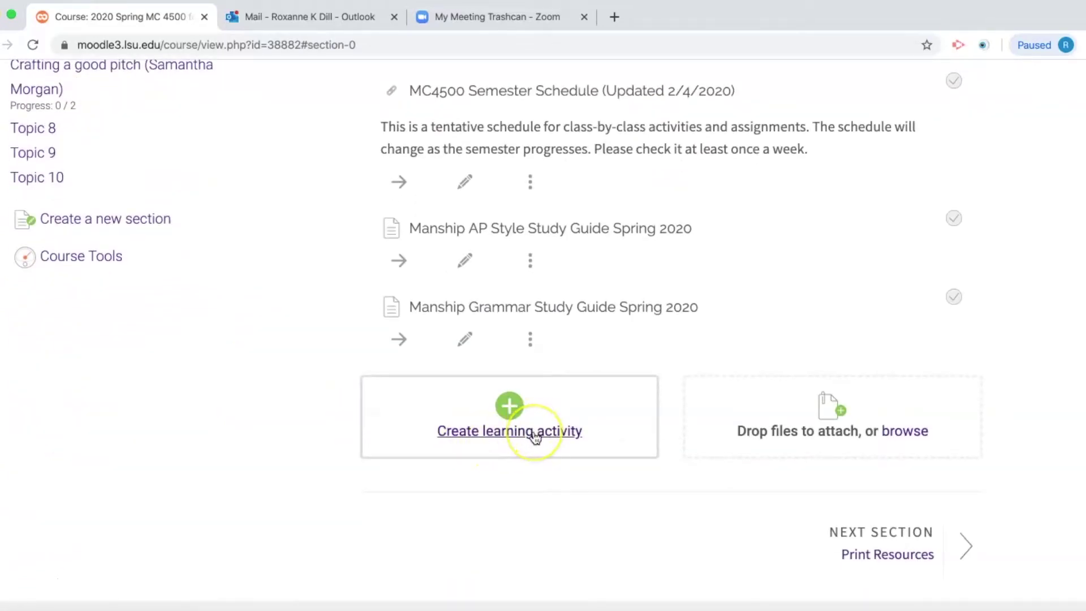
pyautogui.click(536, 434)
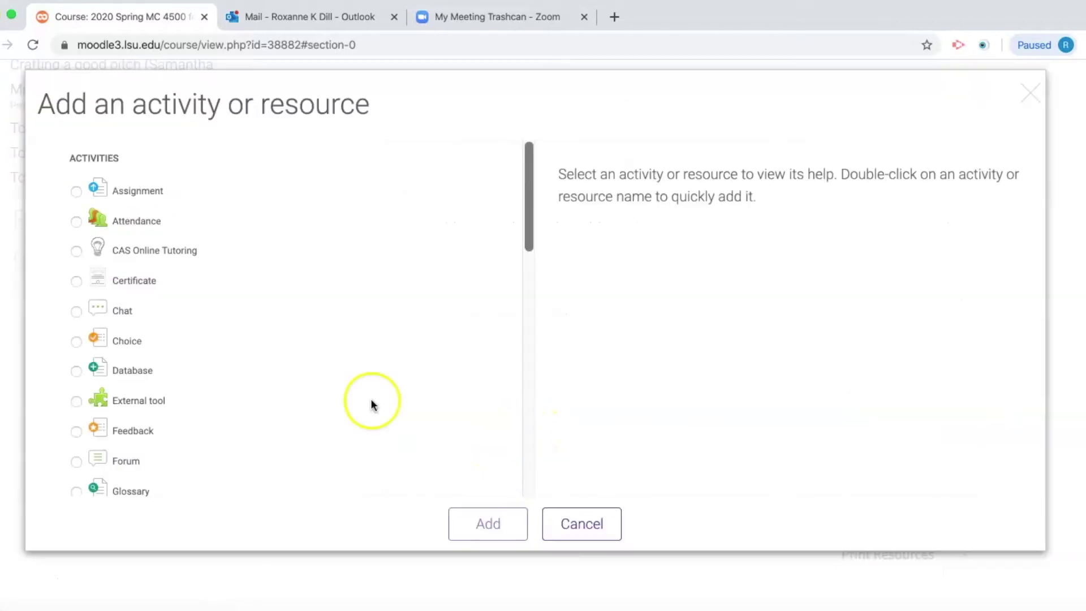
pyautogui.click(76, 401)
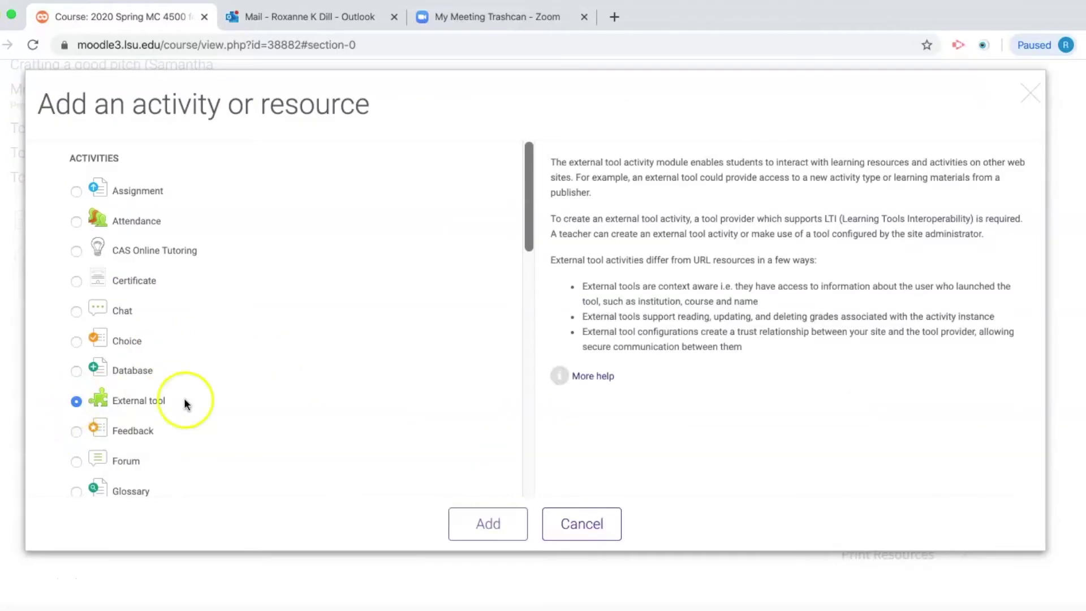
pyautogui.click(509, 525)
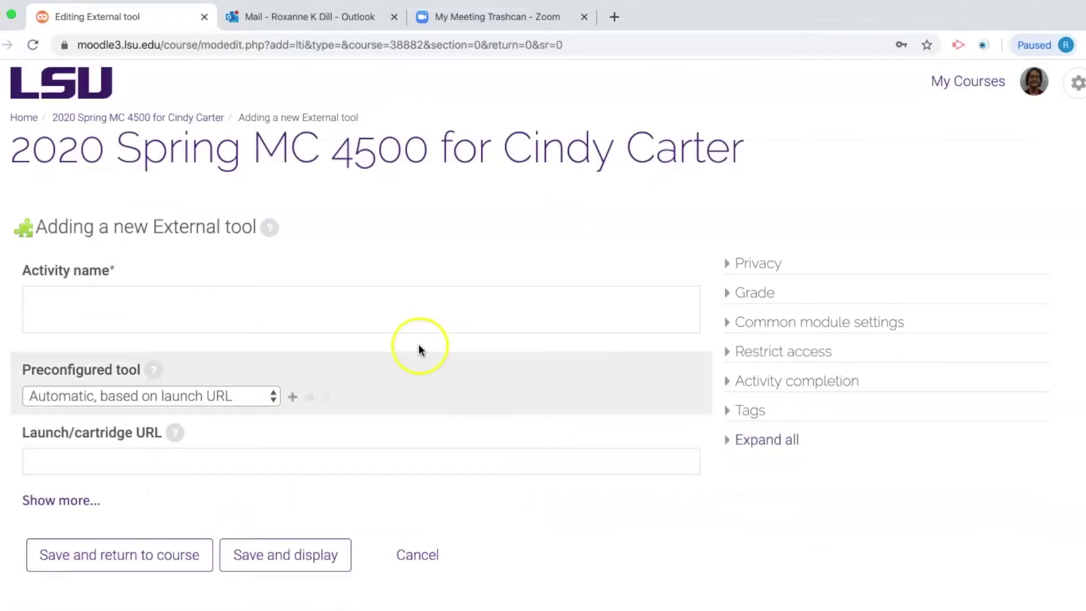
# Name the new external tool activity Zoom Course Meetings and choose Zoom Web Conference as its preconfigured tool
pyautogui.scroll(-1, 382, 335)
pyautogui.click(382, 271)
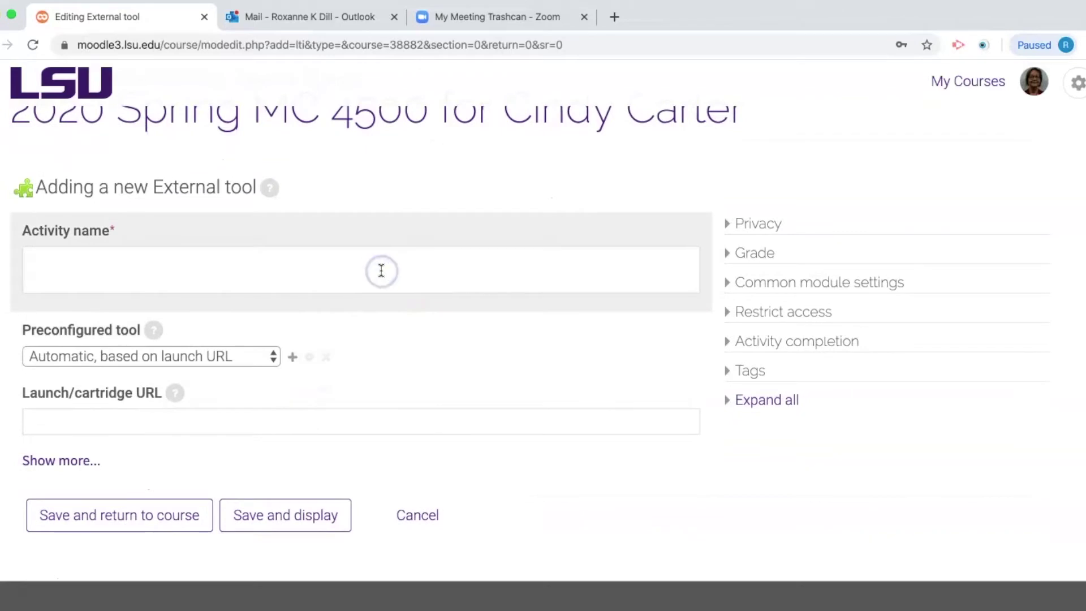
pyautogui.write('Zoom Course Me')
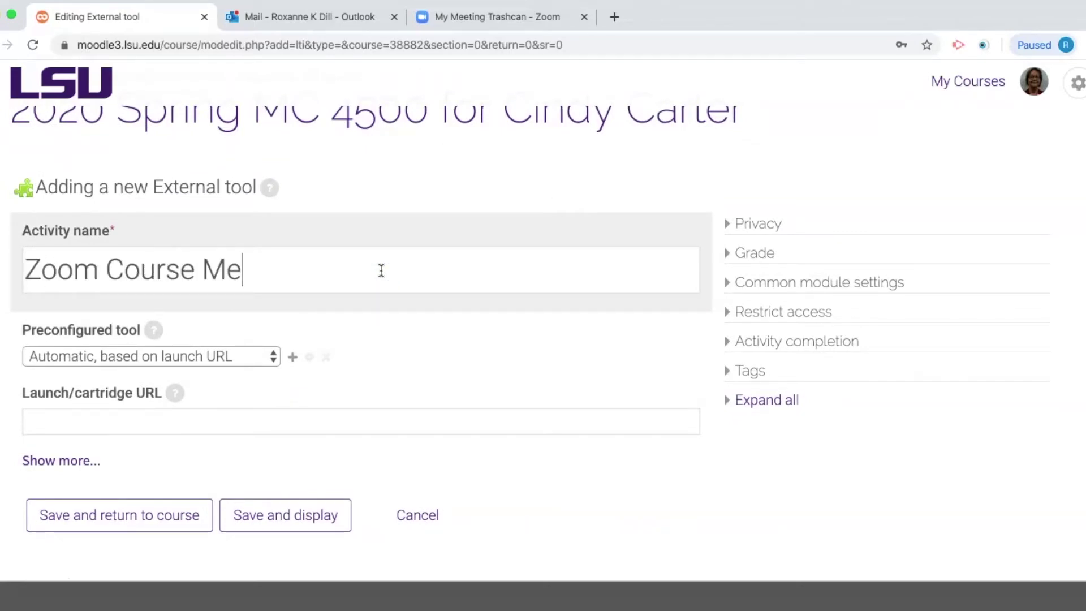
pyautogui.write('etings')
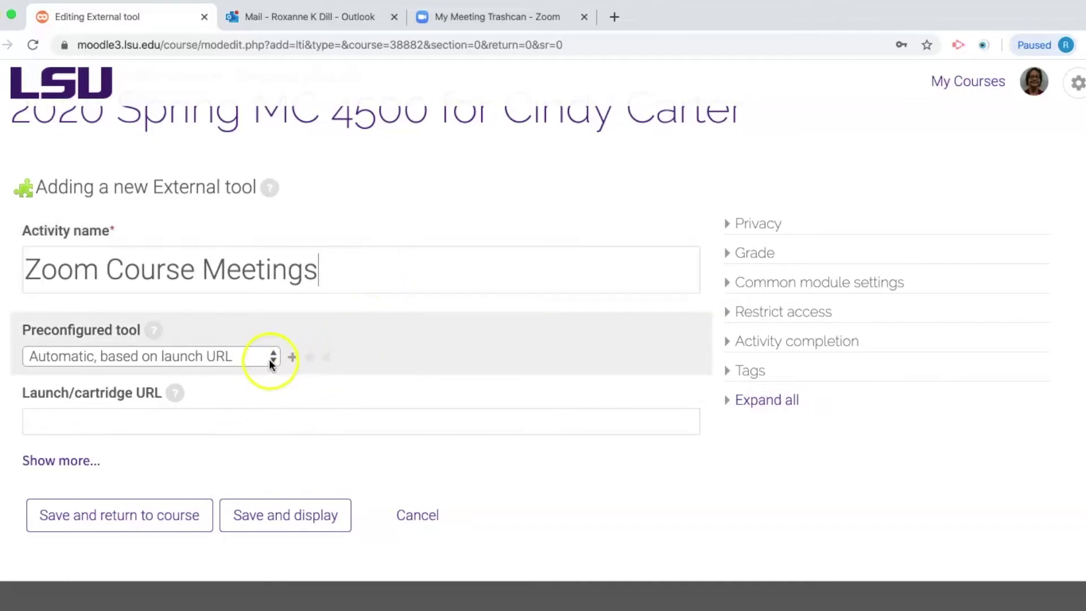
pyautogui.click(269, 361)
pyautogui.scroll(-4, 198, 419)
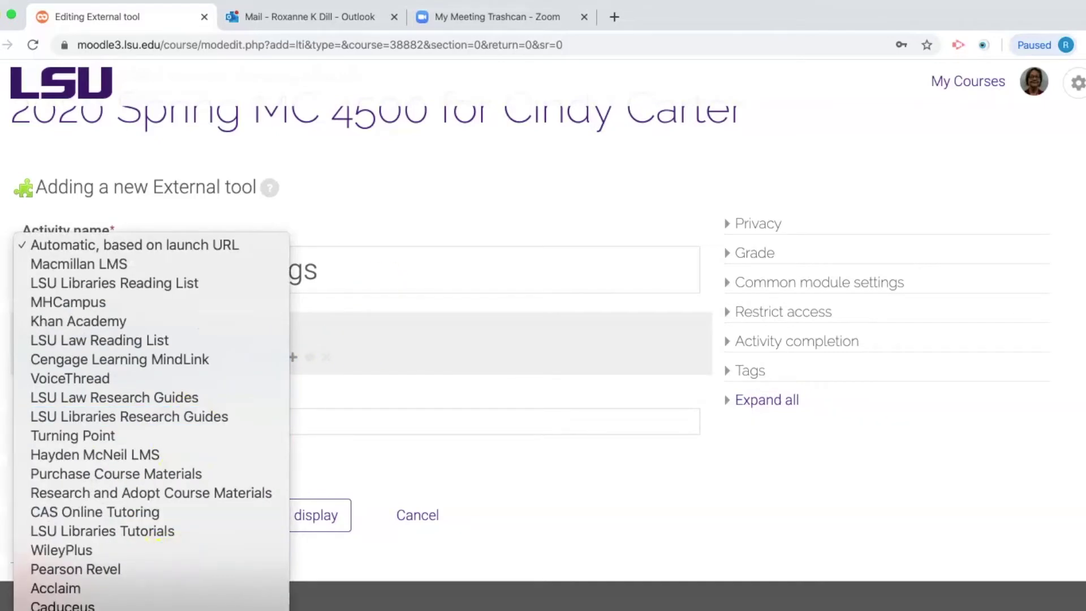
pyautogui.click(56, 586)
pyautogui.scroll(-3, 385, 412)
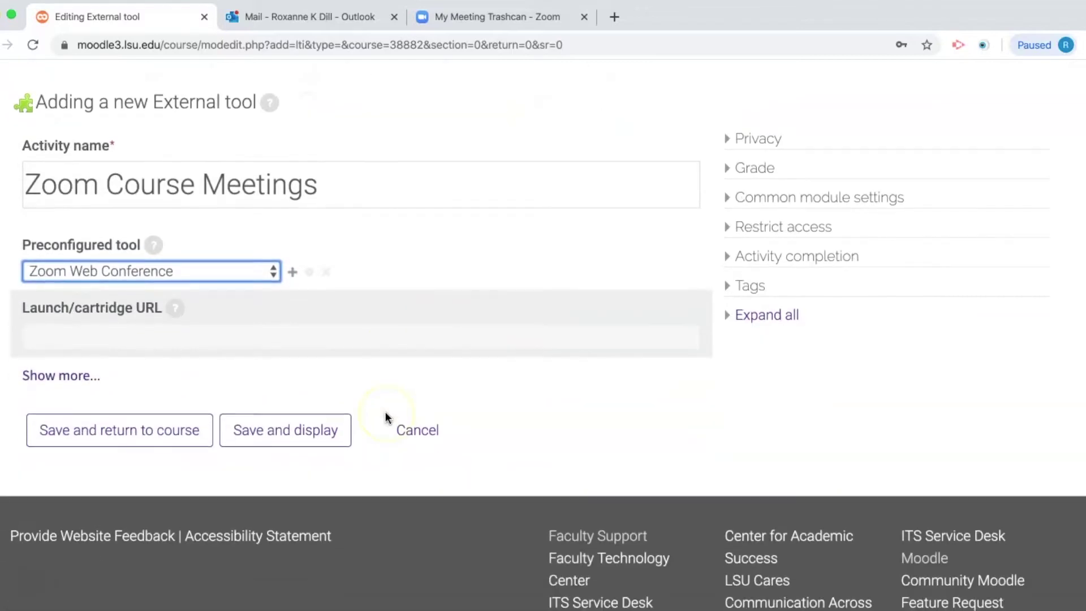
# Set the grade type of the Zoom Course Meetings activity to None and save it, returning to the course
pyautogui.scroll(-1, 386, 418)
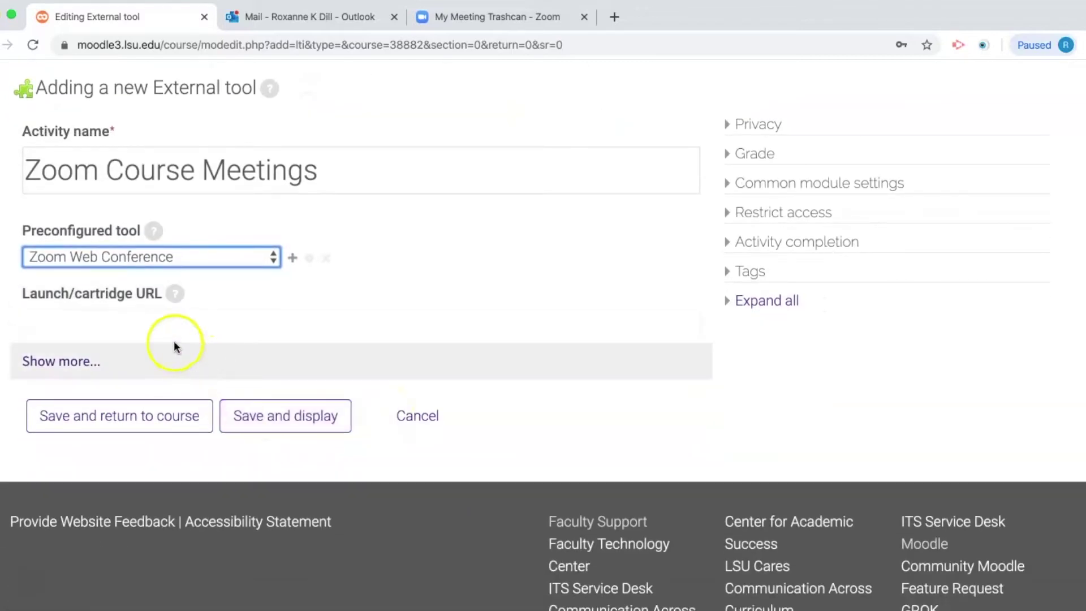
pyautogui.click(757, 153)
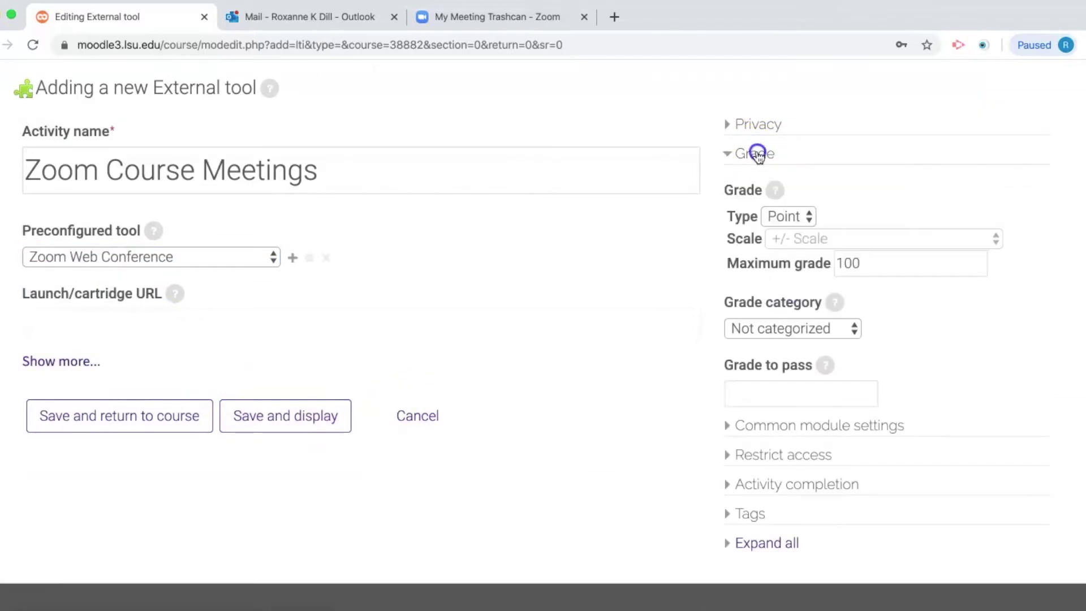
pyautogui.click(803, 214)
pyautogui.click(800, 179)
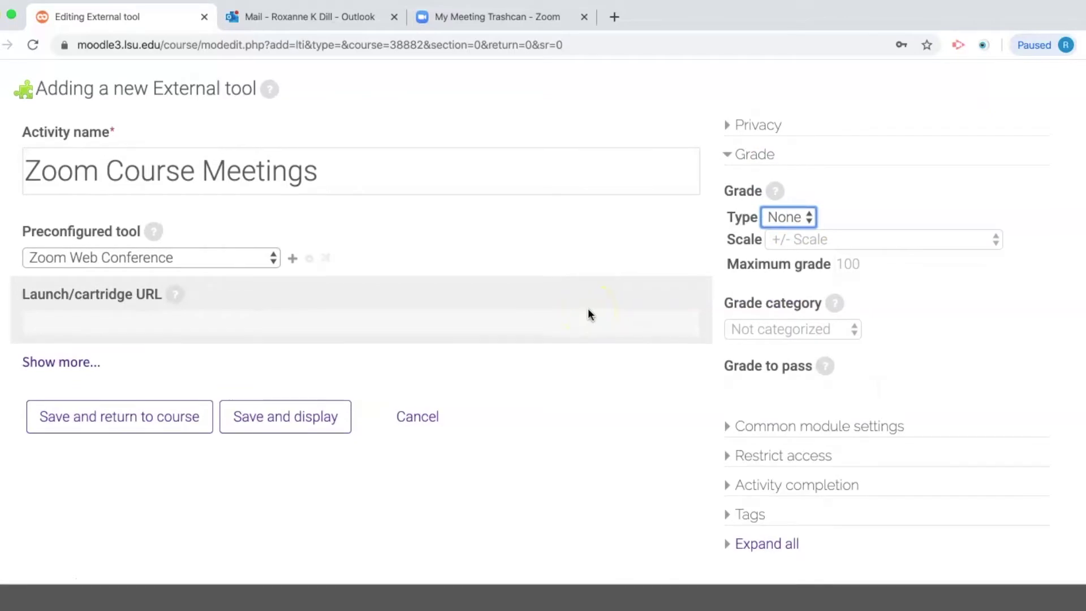
pyautogui.click(82, 418)
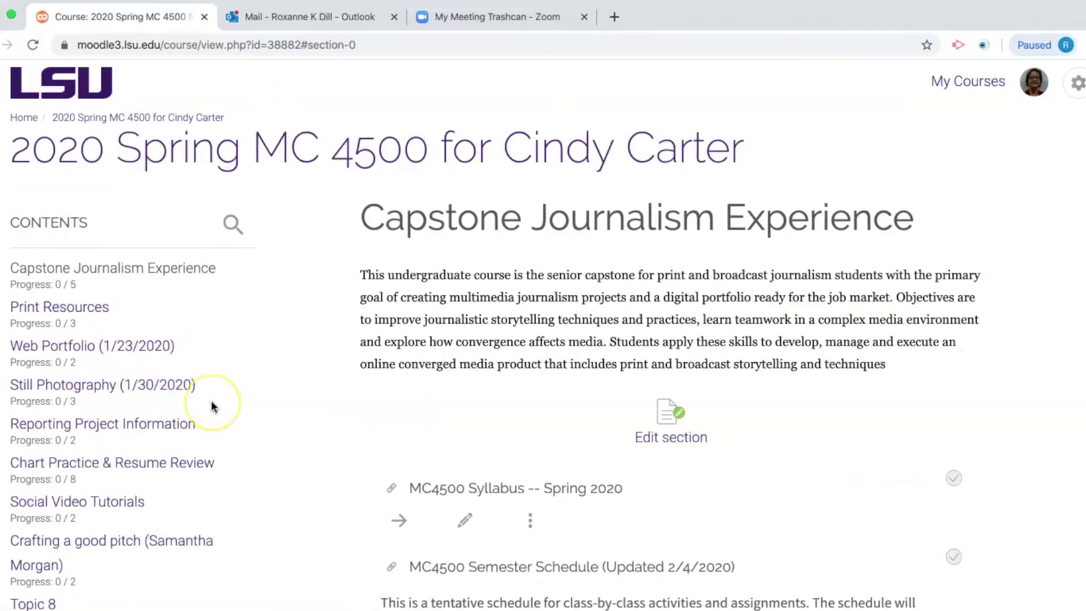
# Find the Zoom Course Meetings activity in the Capstone Journalism Experience section and open it to check its content
pyautogui.scroll(-5, 212, 406)
pyautogui.scroll(-5, 212, 407)
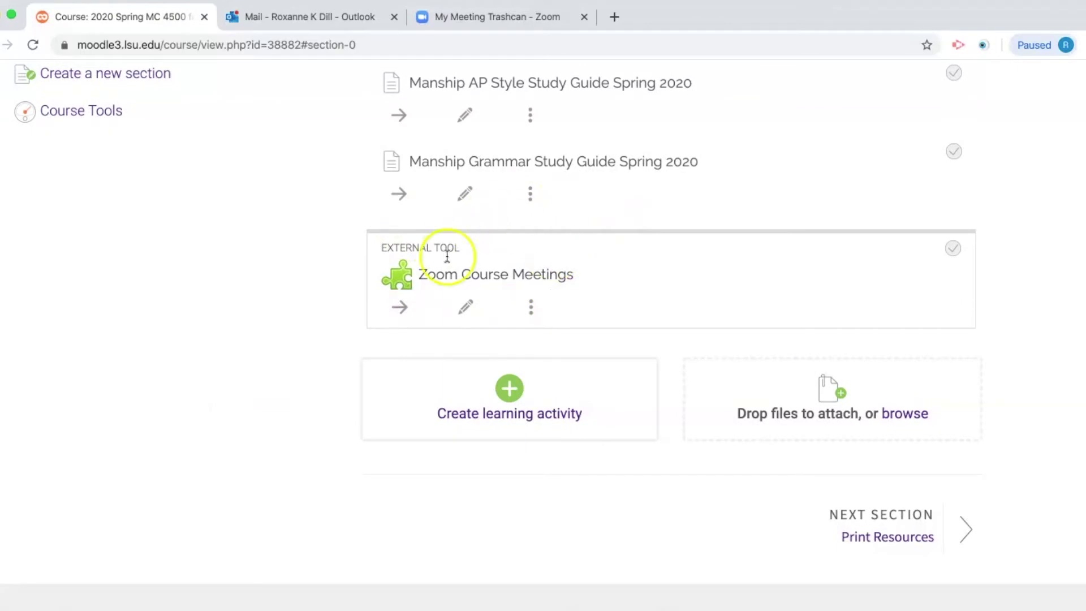
pyautogui.click(491, 282)
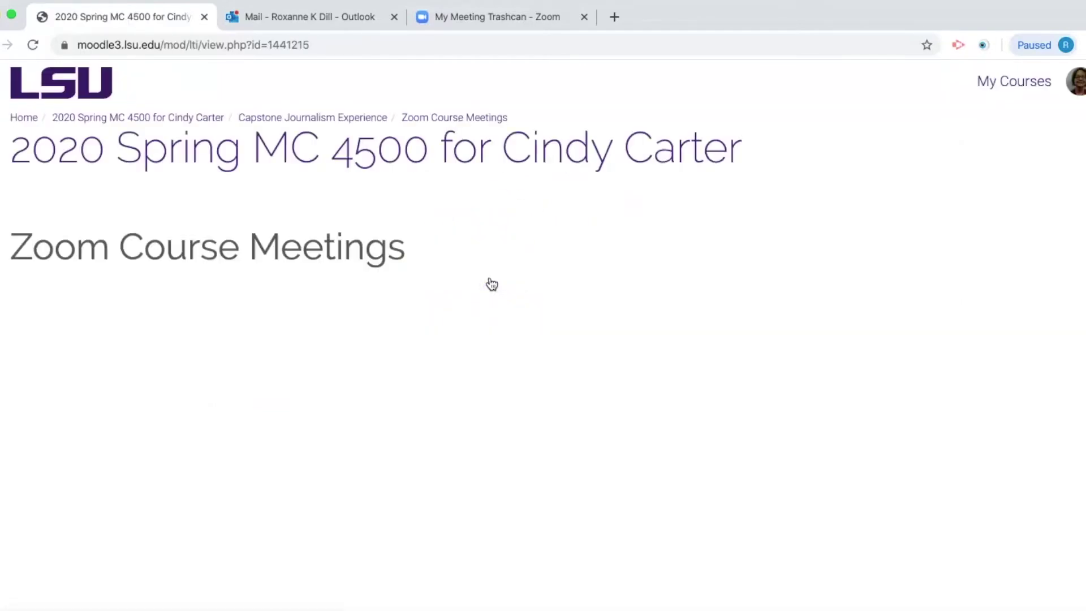
pyautogui.scroll(-2, 491, 282)
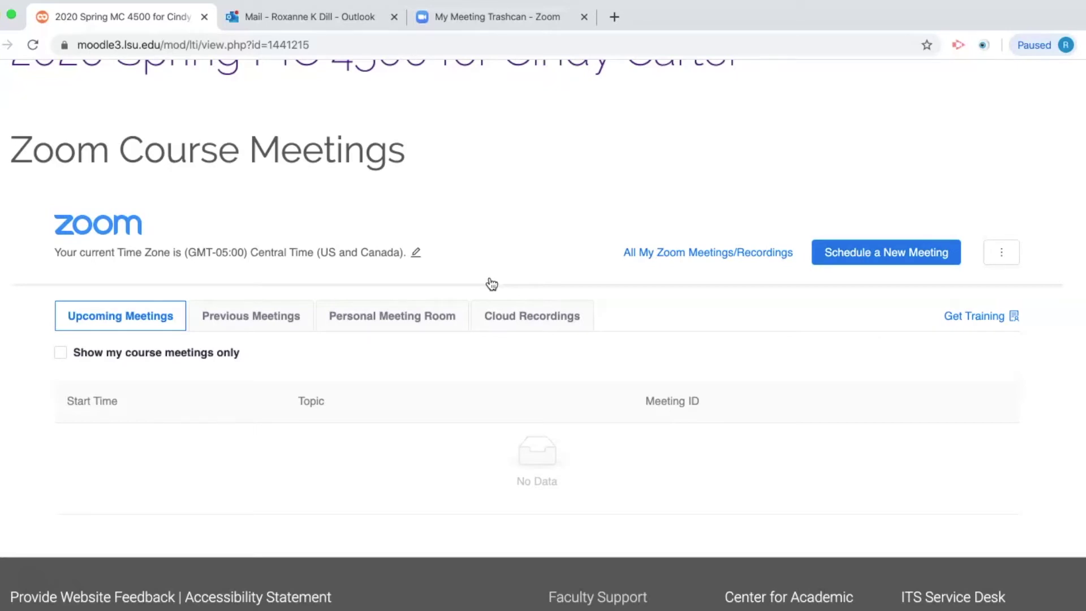
# Switch to the MC 2010 course page and open its Zoom Class Meetings and Office Hours activity
pyautogui.click(22, 583)
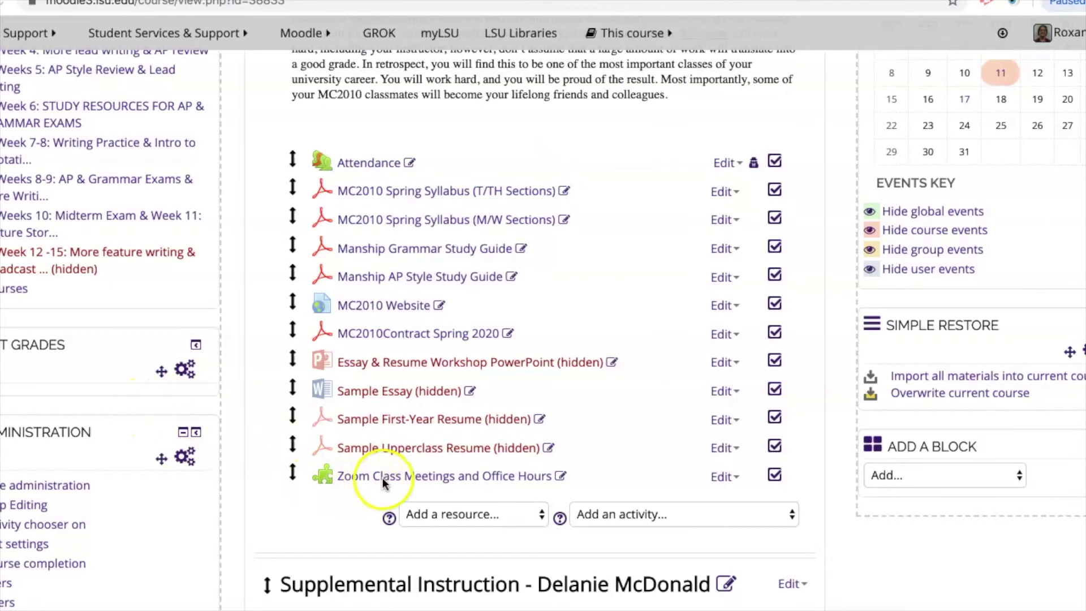
pyautogui.click(424, 475)
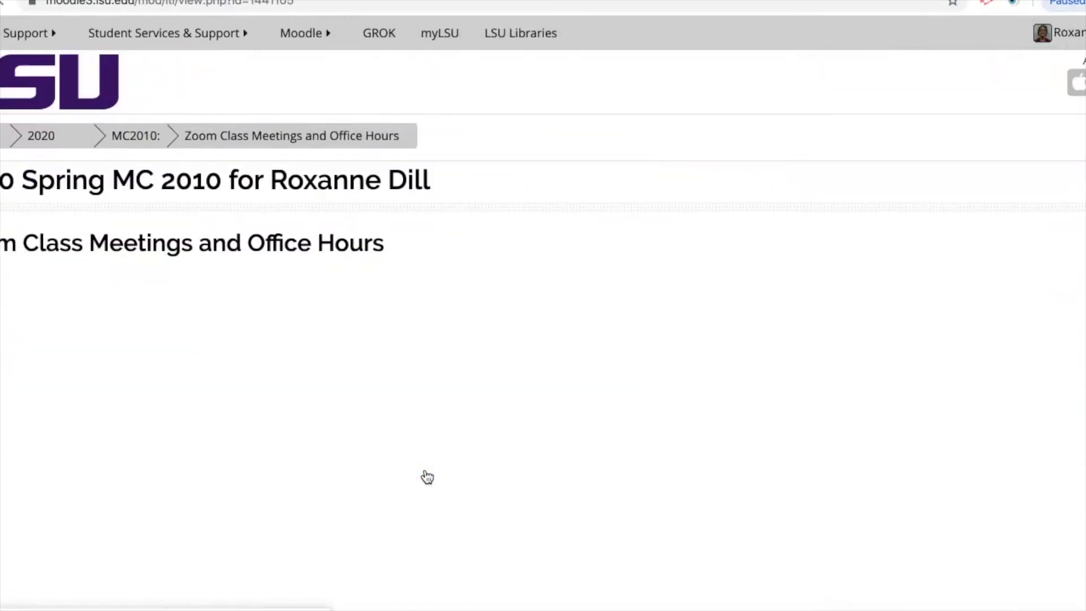
pyautogui.scroll(-2, 427, 477)
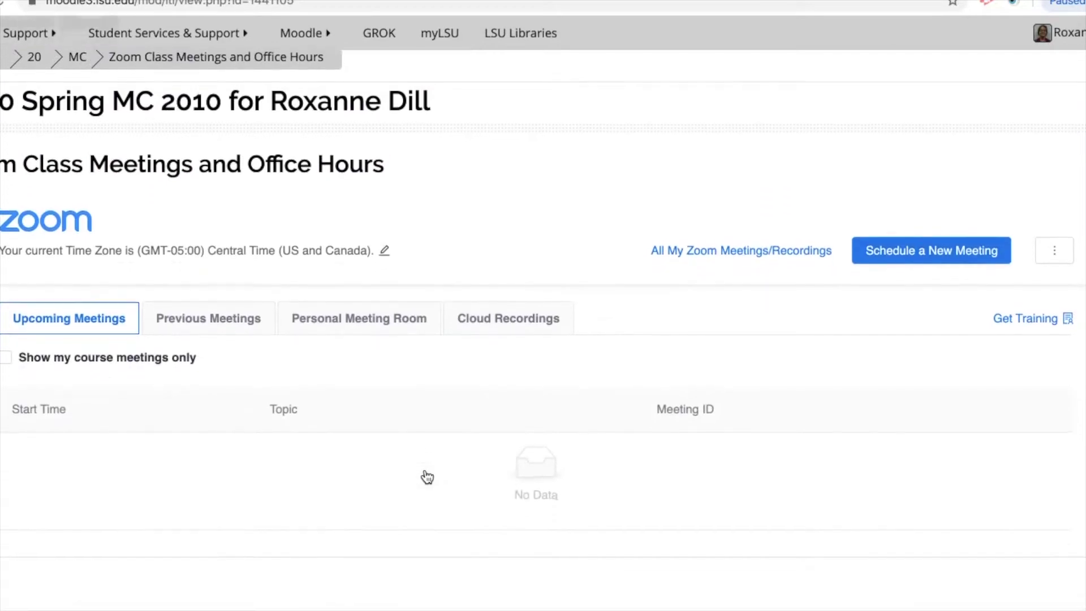
pyautogui.scroll(-1, 427, 477)
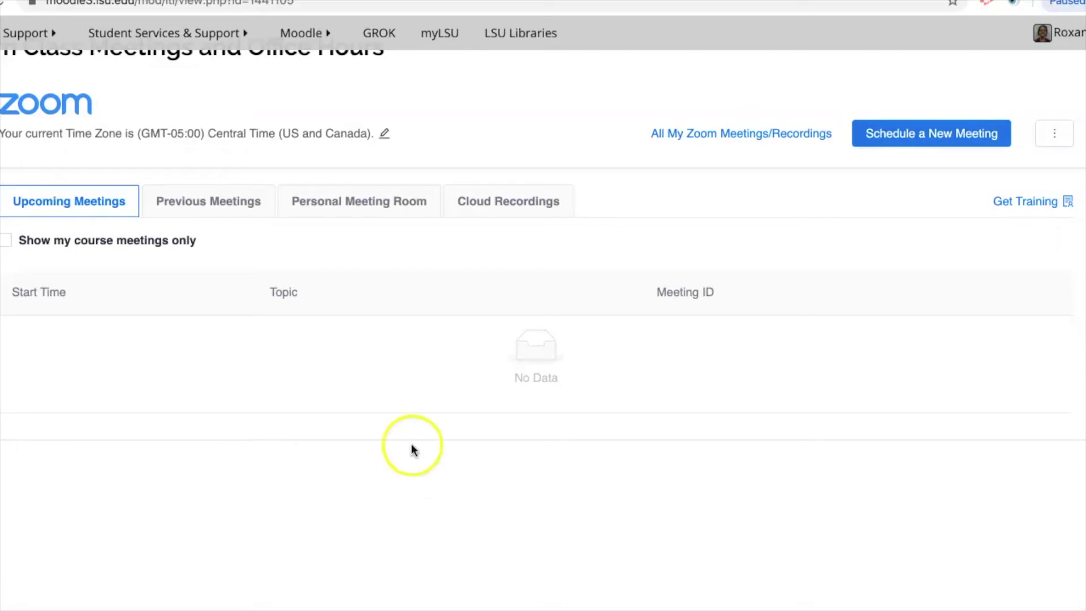
# Open the Personal Meeting Room details and review the join link, video, audio, meeting options and poll settings
pyautogui.click(347, 208)
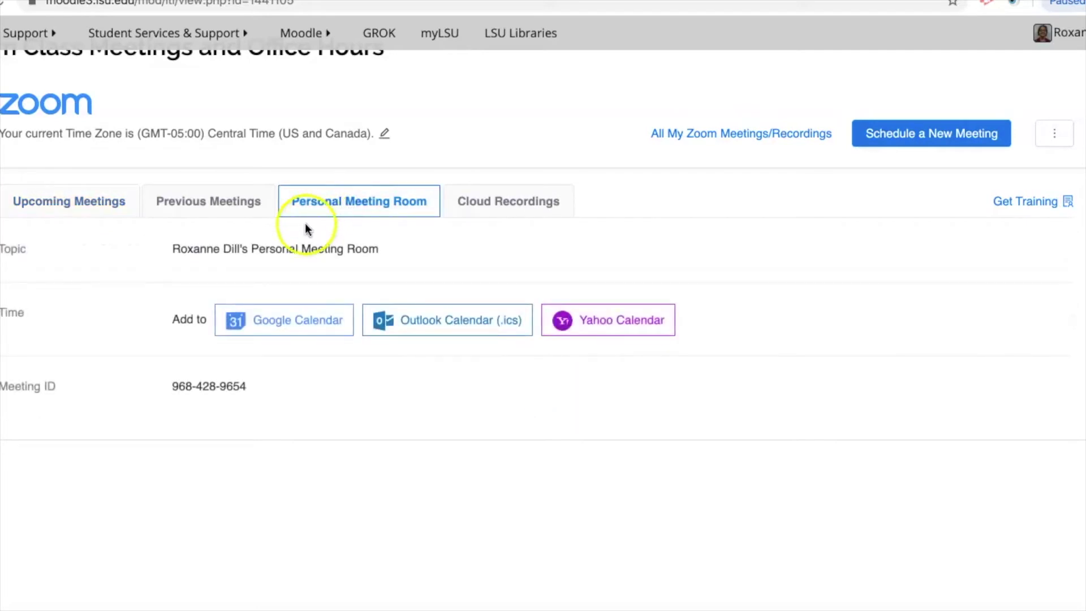
pyautogui.scroll(-2, 219, 264)
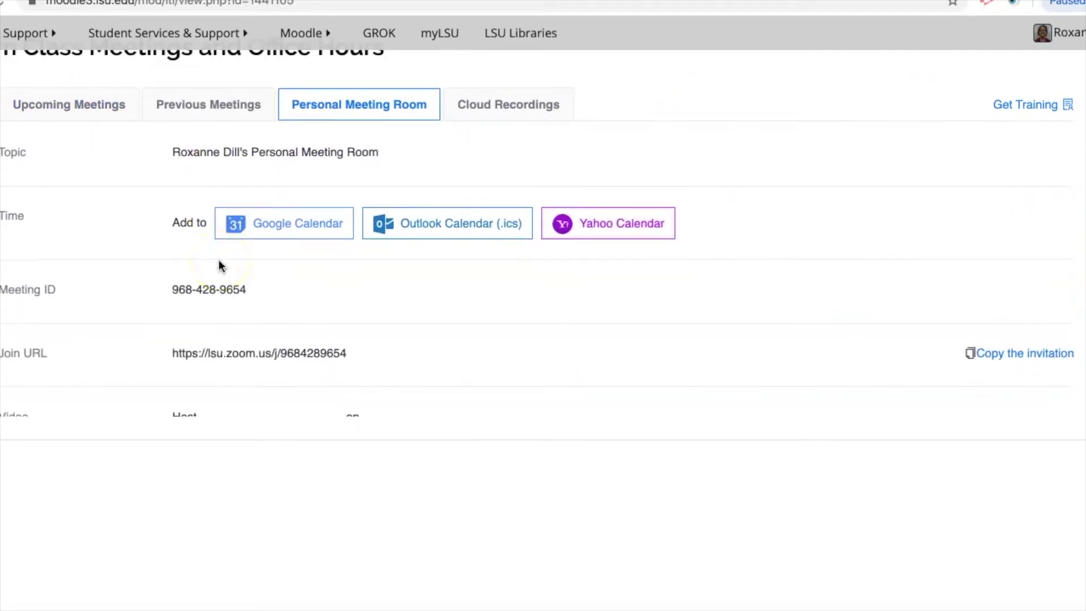
pyautogui.scroll(-2, 219, 264)
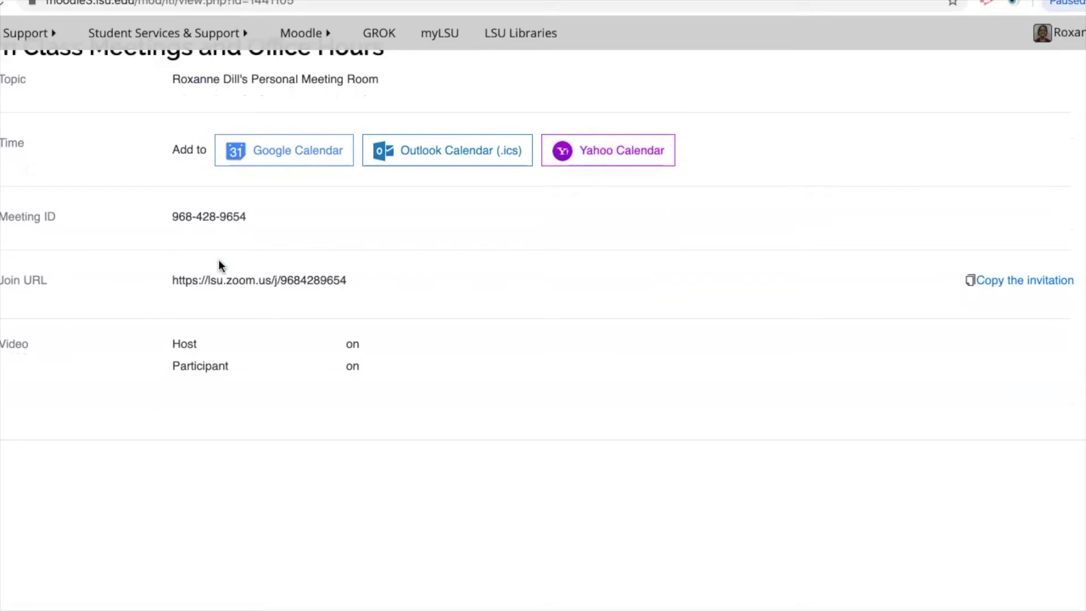
pyautogui.scroll(-4, 220, 262)
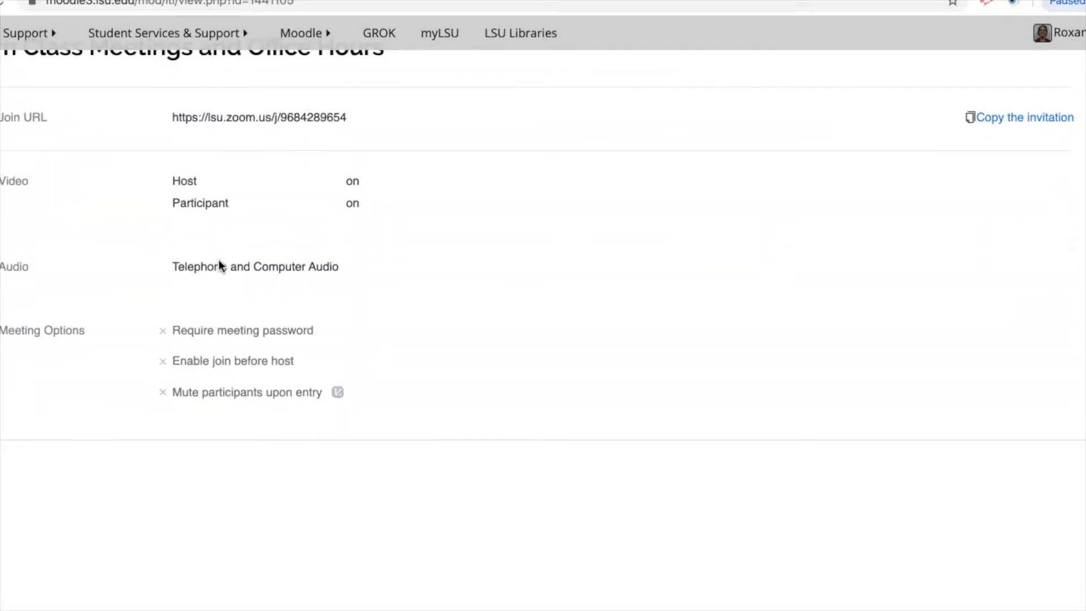
pyautogui.scroll(1, 218, 261)
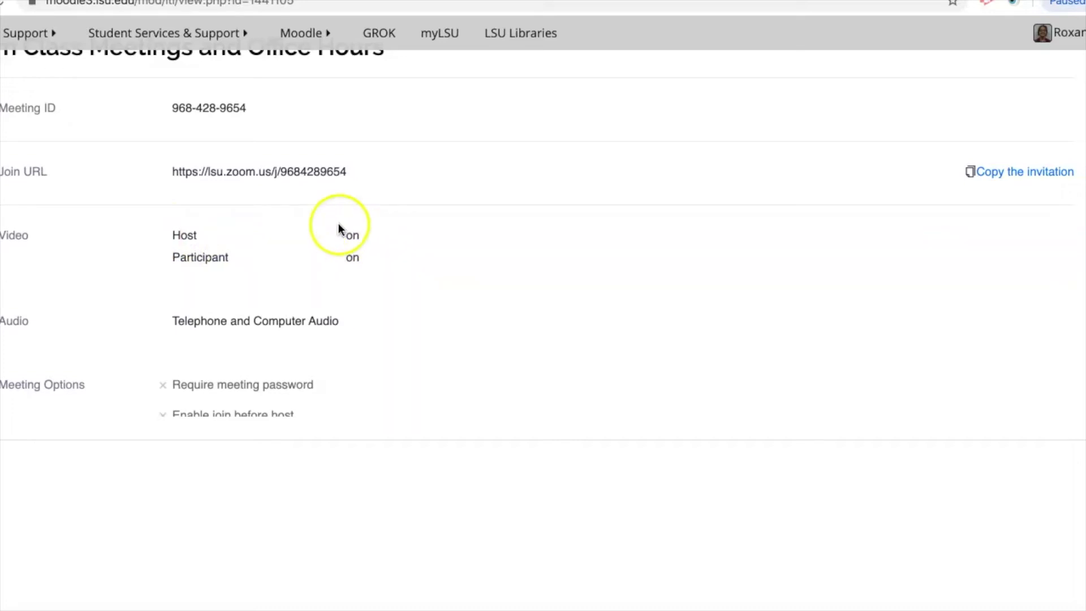
pyautogui.scroll(-4, 318, 265)
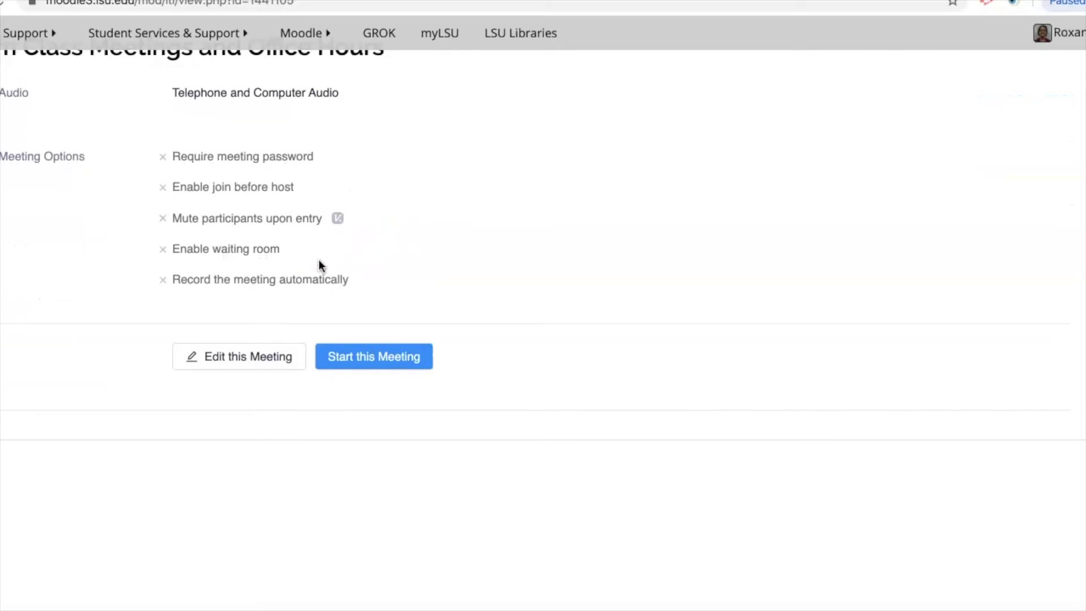
pyautogui.scroll(-3, 320, 265)
pyautogui.scroll(-1, 319, 265)
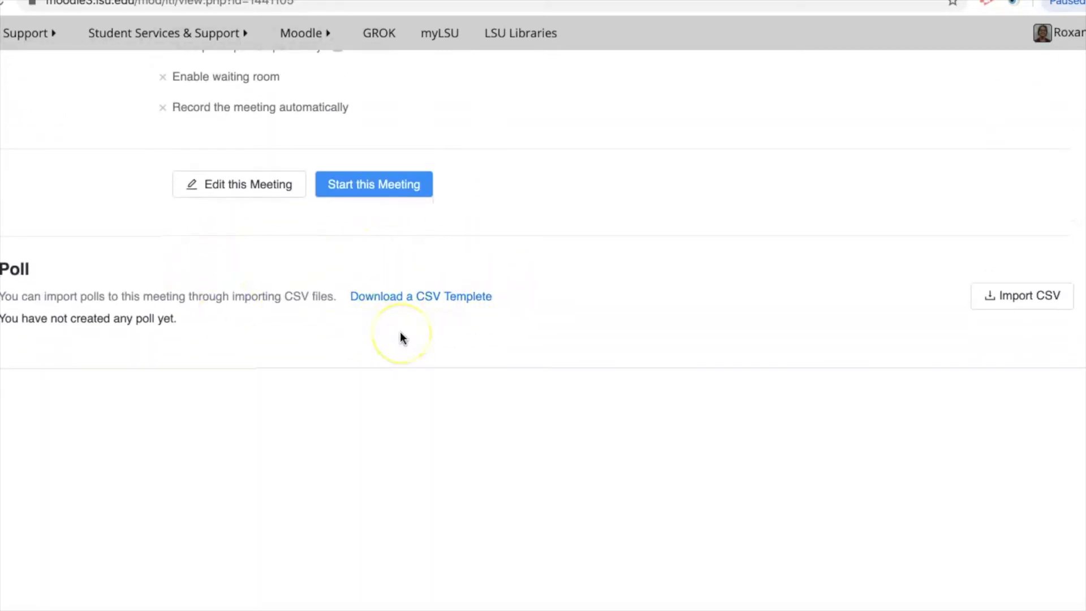
pyautogui.scroll(2, 400, 335)
pyautogui.scroll(-2, 399, 331)
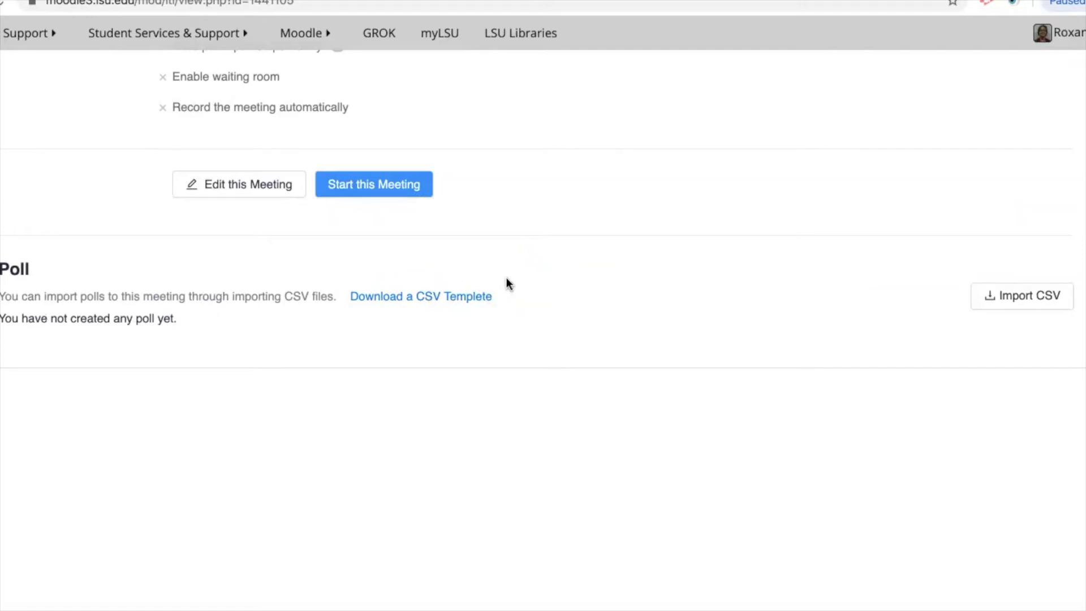
pyautogui.scroll(7, 507, 278)
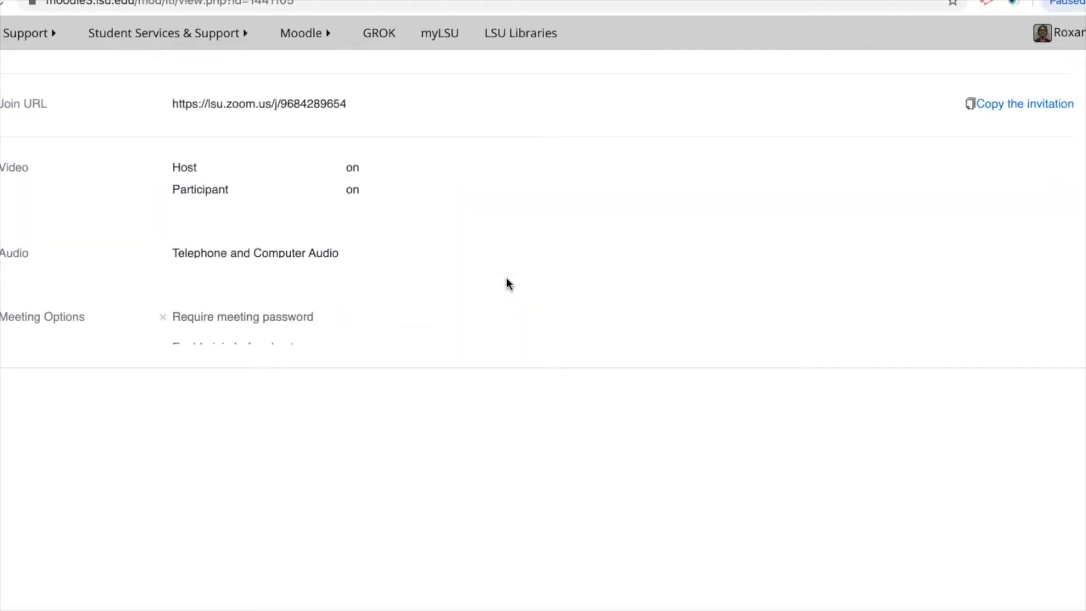
pyautogui.scroll(2, 507, 278)
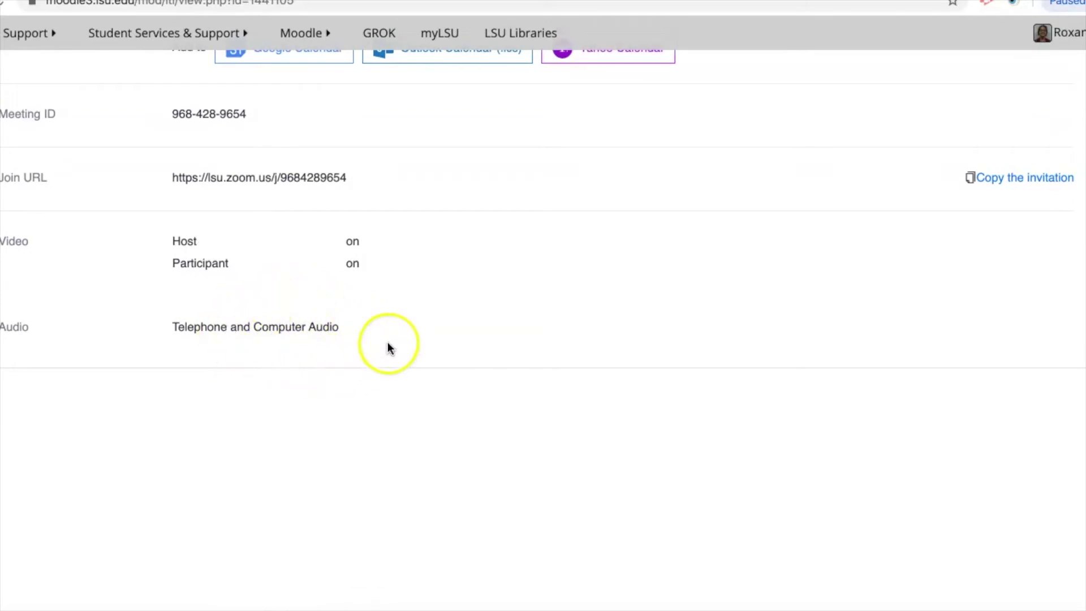
pyautogui.scroll(1, 387, 343)
pyautogui.scroll(-2, 387, 343)
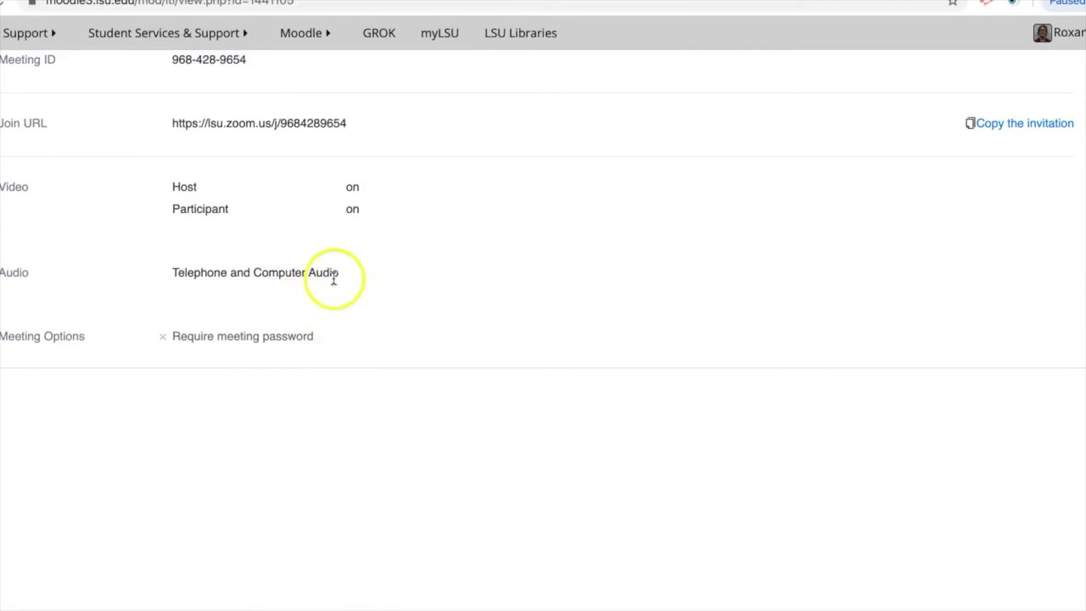
pyautogui.scroll(5, 351, 282)
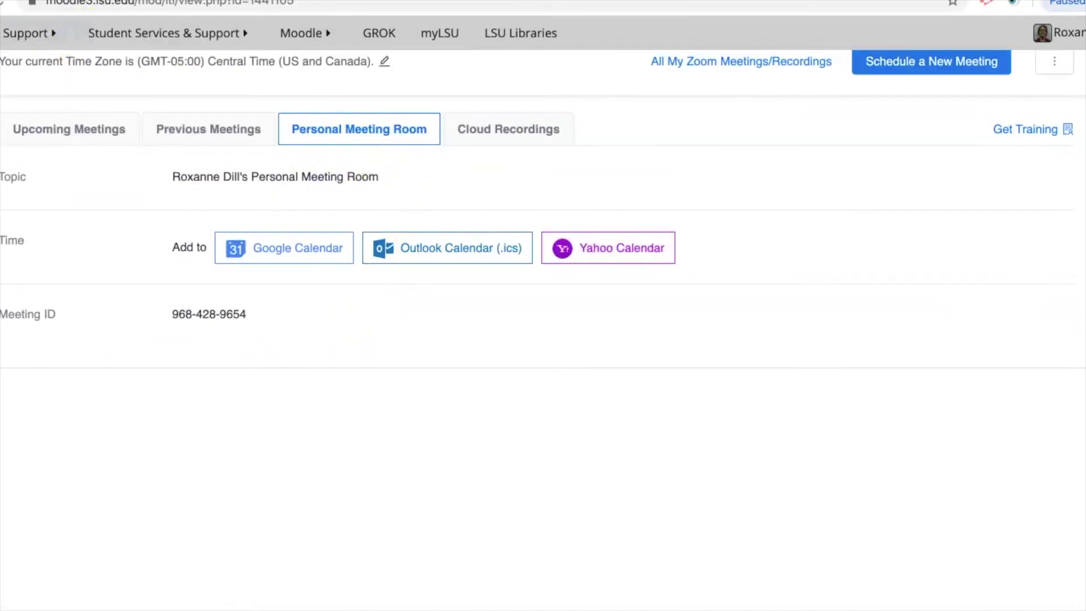
pyautogui.scroll(2, 543, 317)
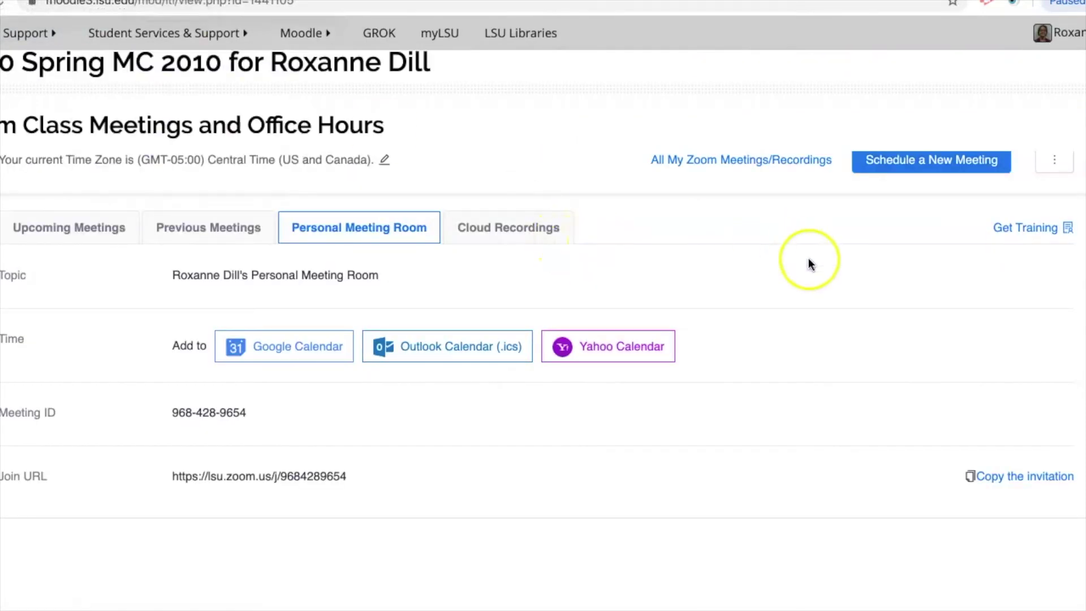
# Start scheduling a new Zoom meeting and replace its topic with MC2010-4 Class Meeting
pyautogui.scroll(1, 810, 263)
pyautogui.scroll(-1, 810, 263)
pyautogui.scroll(1, 807, 262)
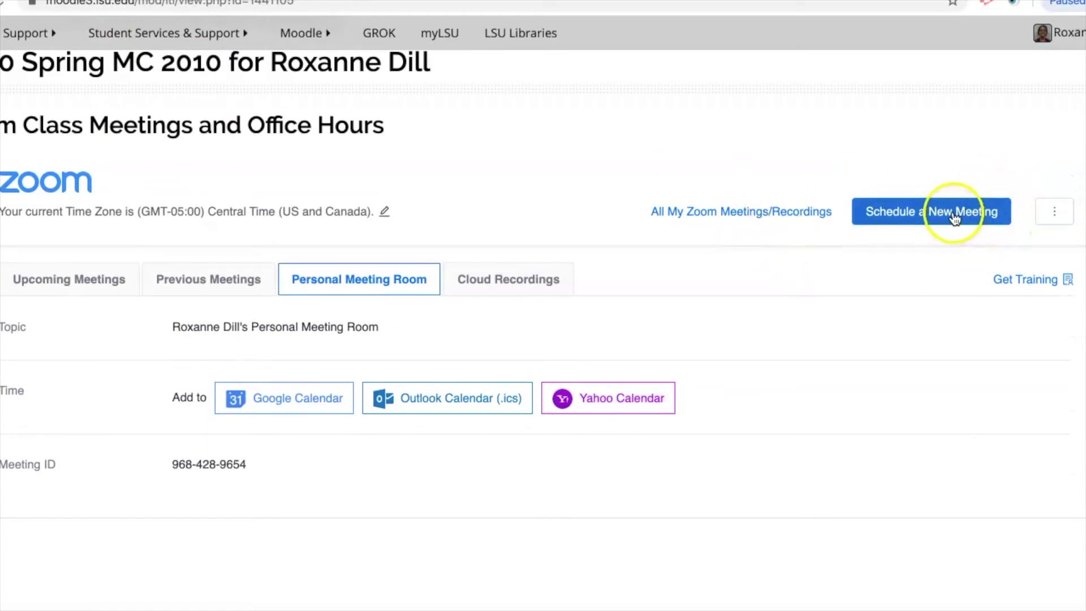
pyautogui.click(954, 215)
pyautogui.scroll(-2, 552, 261)
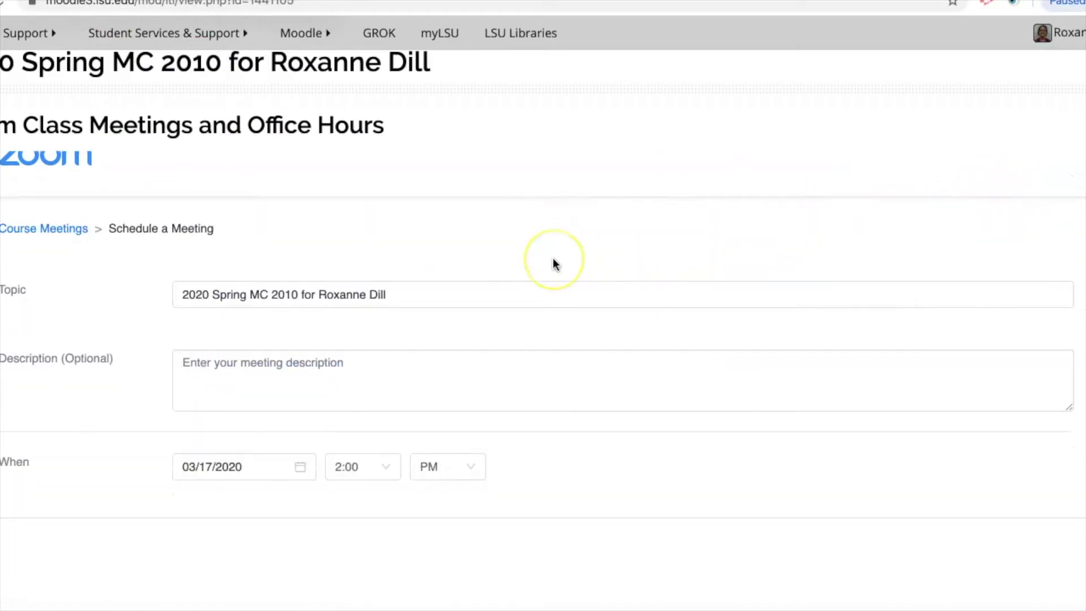
pyautogui.scroll(-1, 517, 254)
pyautogui.moveTo(393, 214); pyautogui.dragTo(149, 213)
pyautogui.write('MC201')
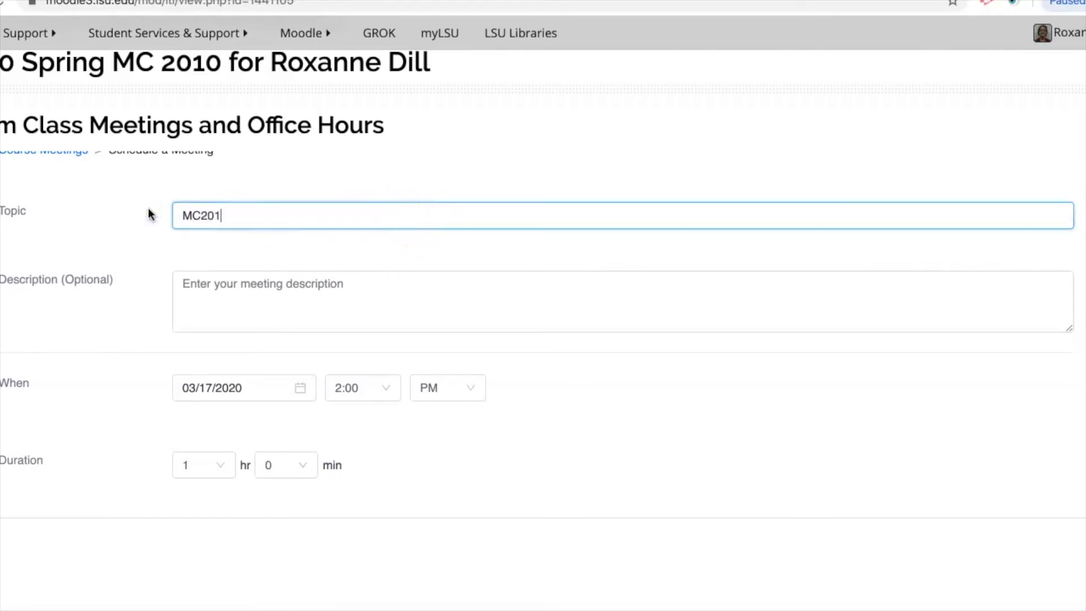
pyautogui.write('0-4 Class Meeting')
# Enter the meeting description "Here's where we are going to meet together to discuss media writing and life from distance."
pyautogui.click(211, 283)
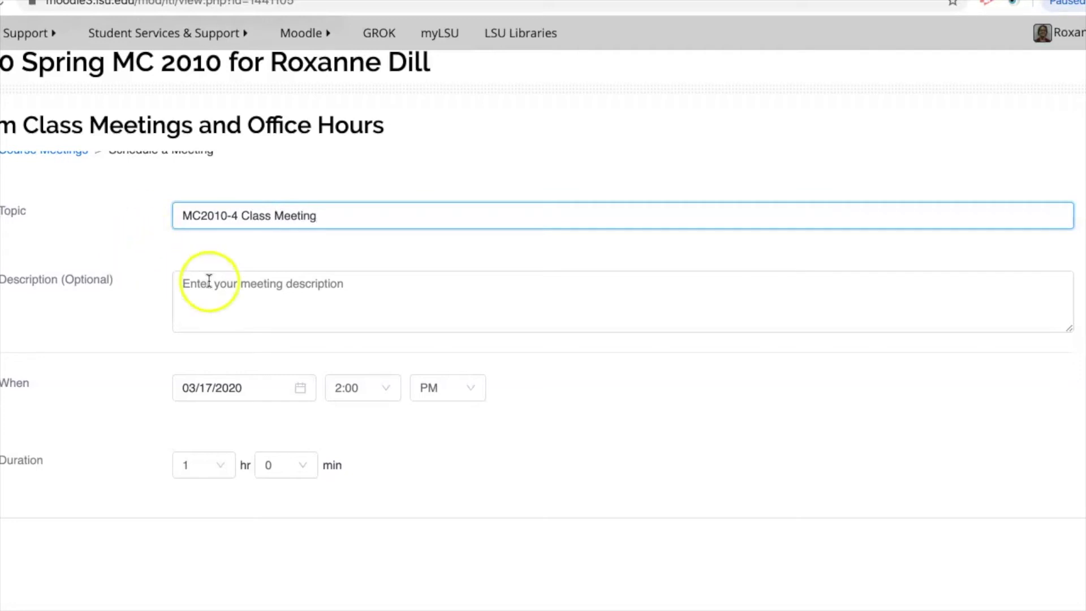
pyautogui.write("Here's")
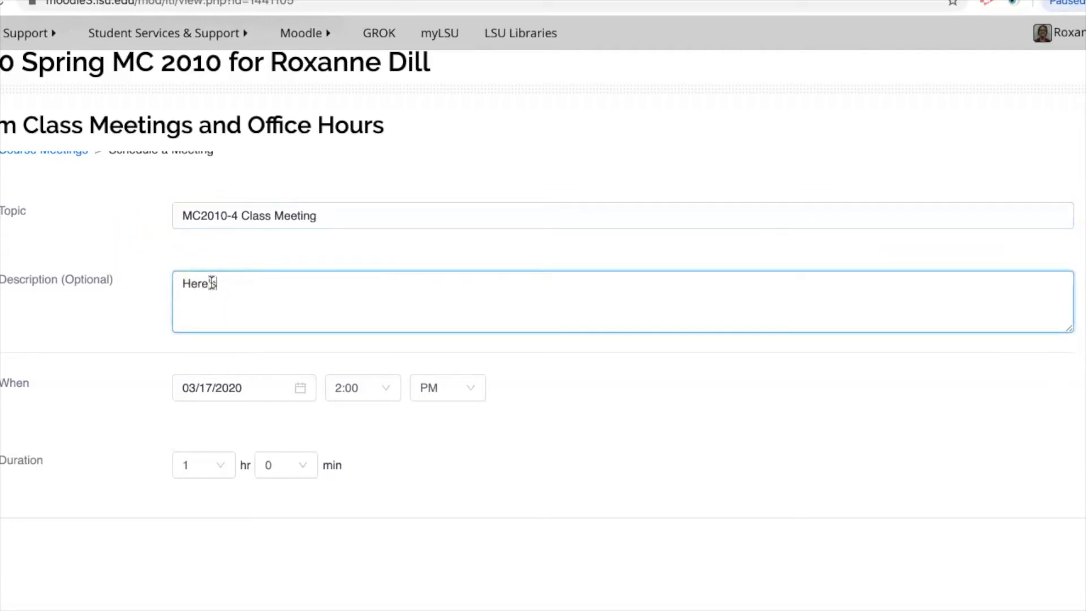
pyautogui.write(' where we are going to meet together to discuss')
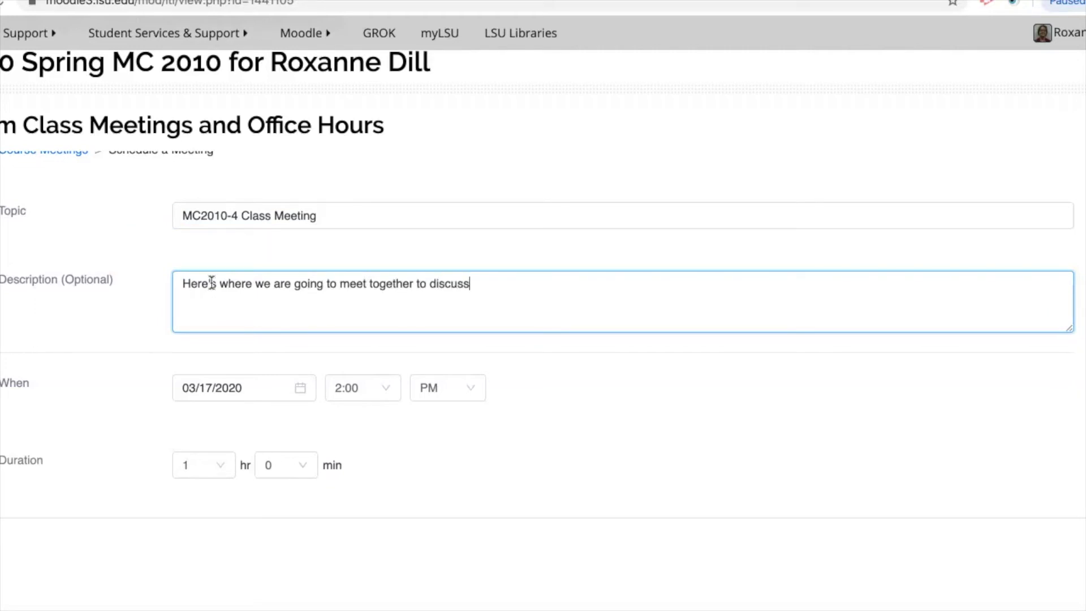
pyautogui.write('and life')
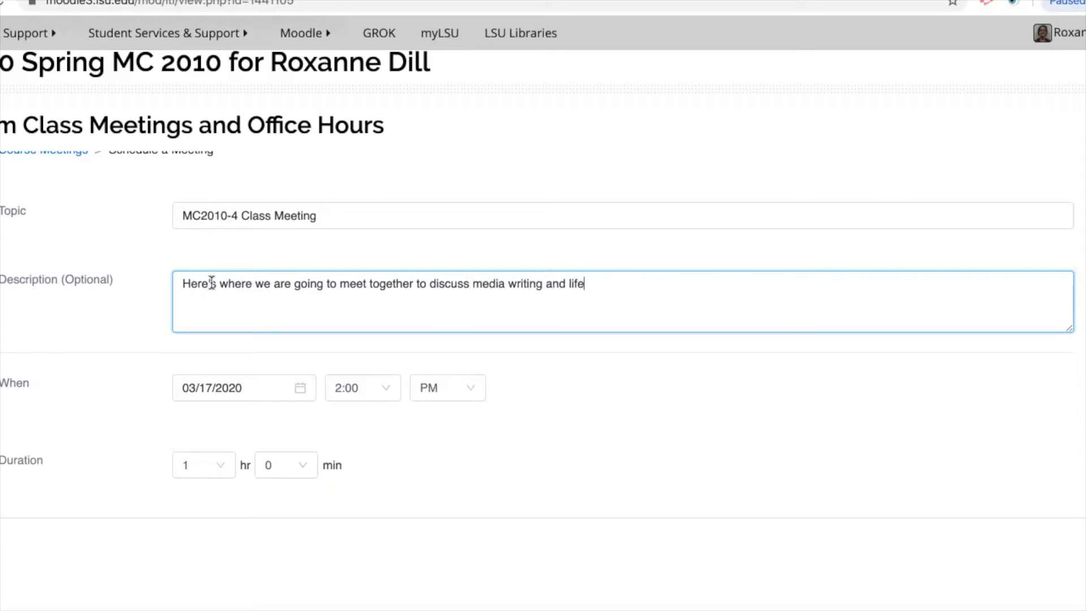
pyautogui.write(' froma')
# Set the date of the class meeting to 03/30/2020 using the calendar
pyautogui.scroll(-2, 211, 281)
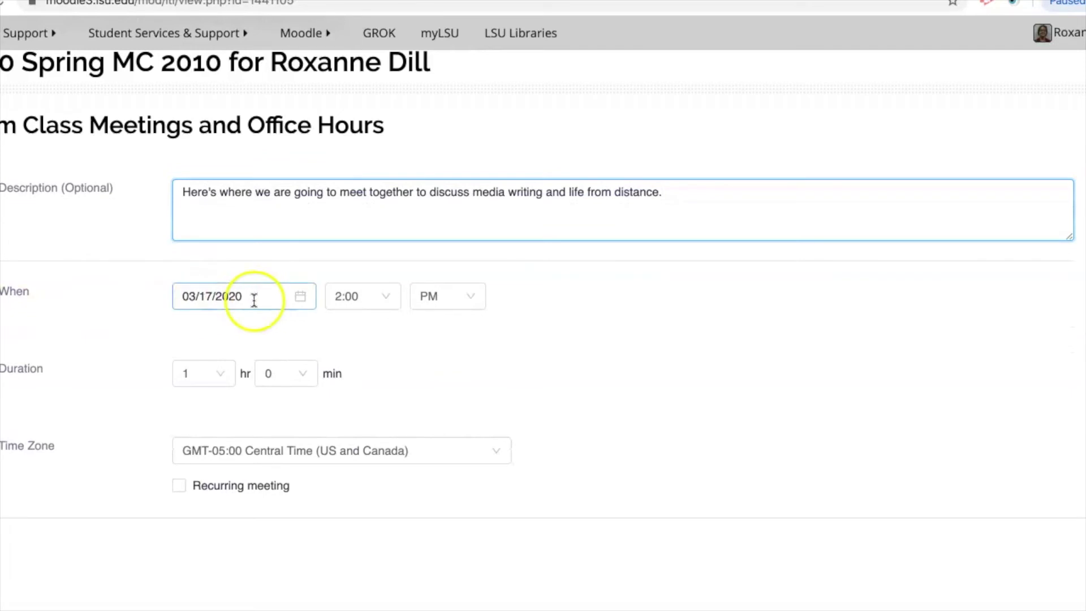
pyautogui.click(302, 298)
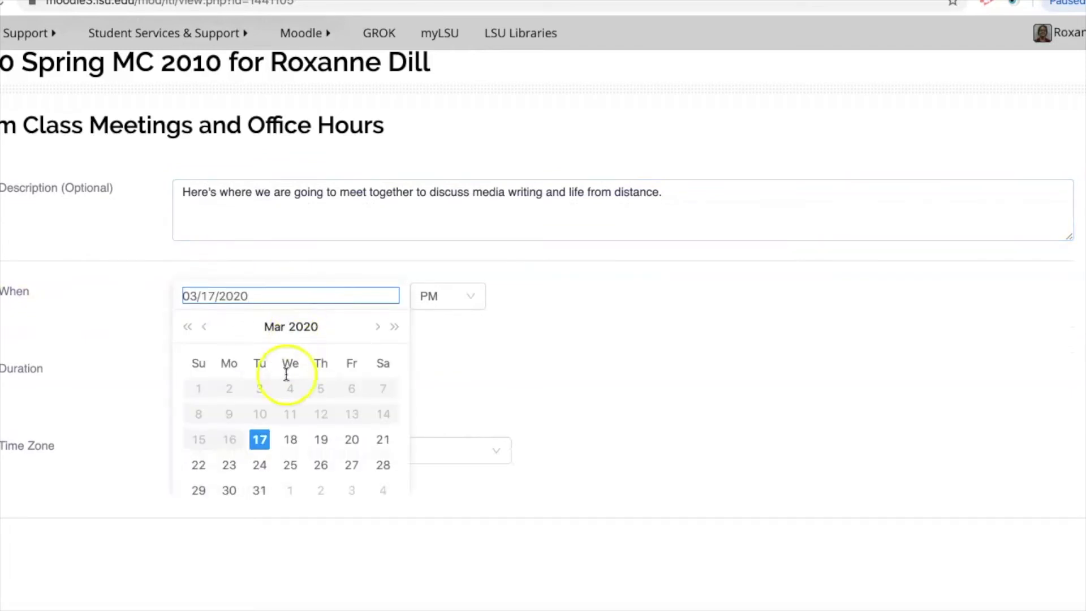
pyautogui.click(232, 494)
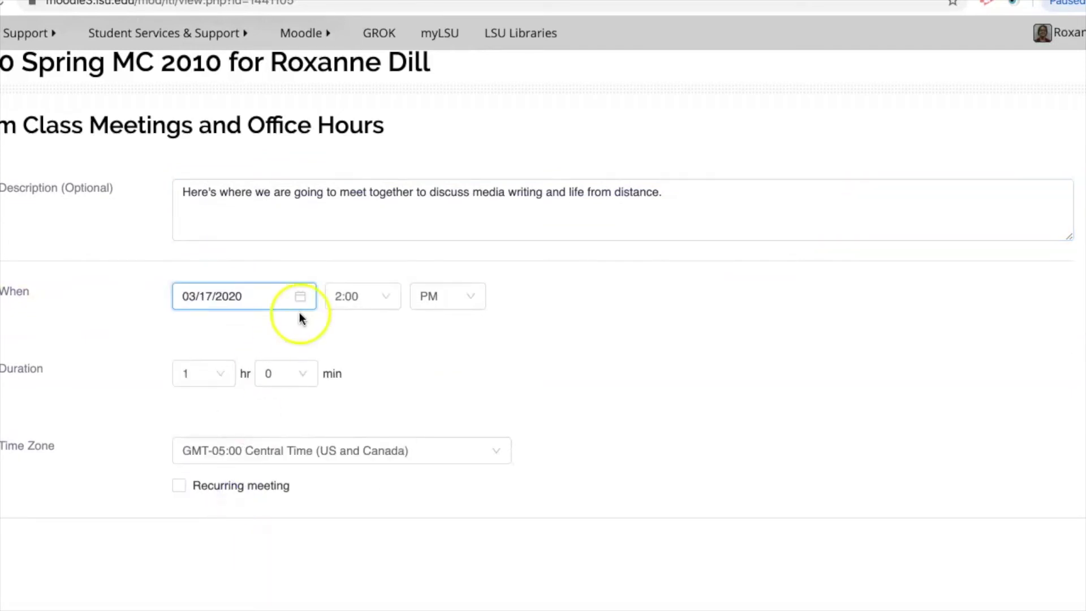
pyautogui.click(306, 295)
pyautogui.click(229, 491)
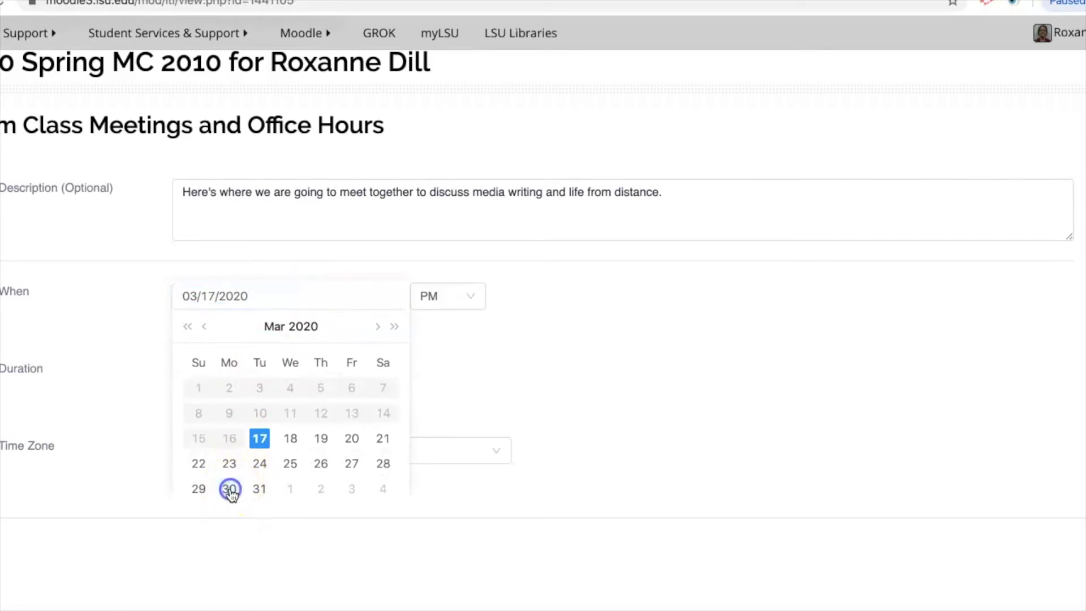
# Set the meeting's start time to 8:30 AM and its duration to 2 hours
pyautogui.click(386, 296)
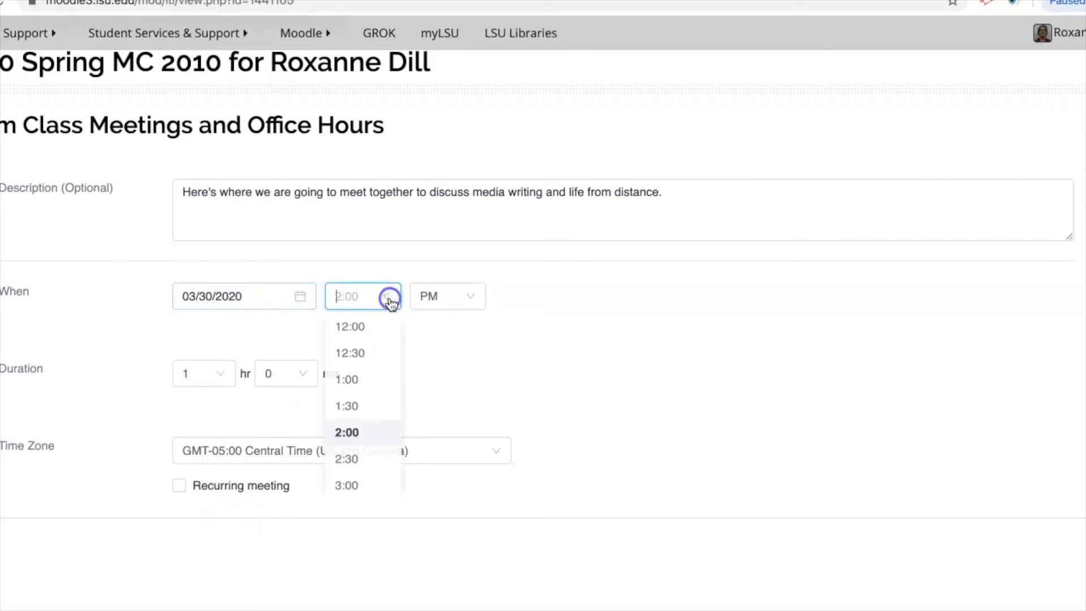
pyautogui.scroll(1, 369, 334)
pyautogui.scroll(-2, 369, 333)
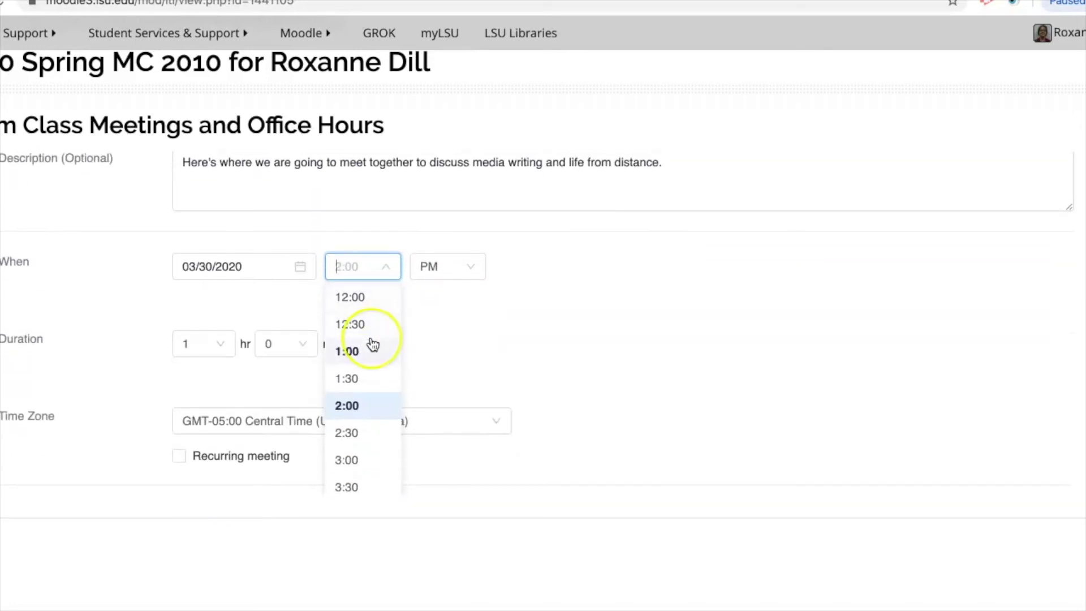
pyautogui.scroll(-5, 371, 333)
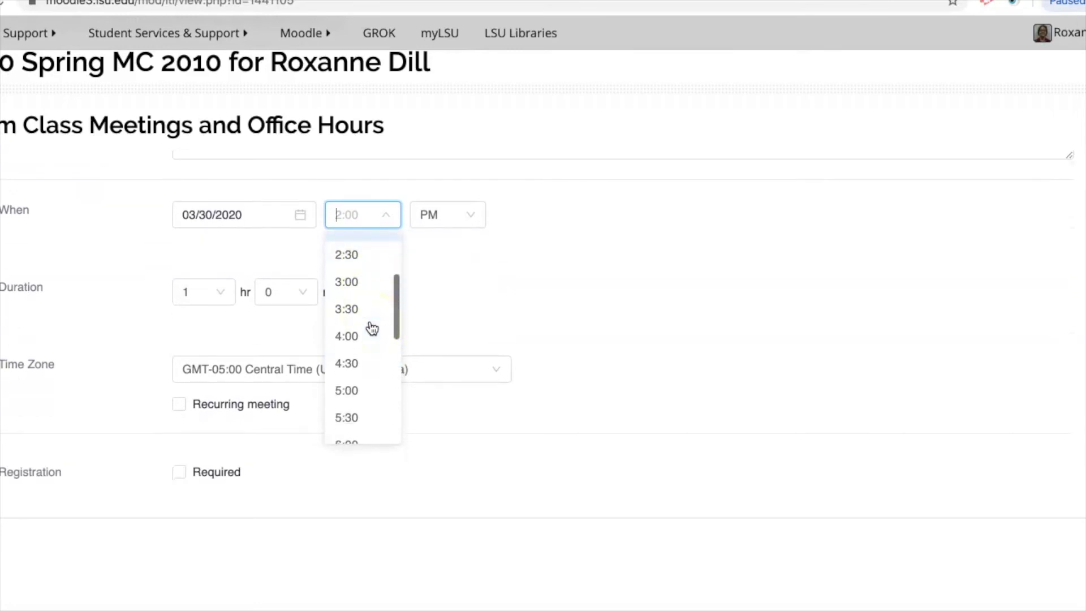
pyautogui.scroll(-3, 371, 328)
pyautogui.click(349, 362)
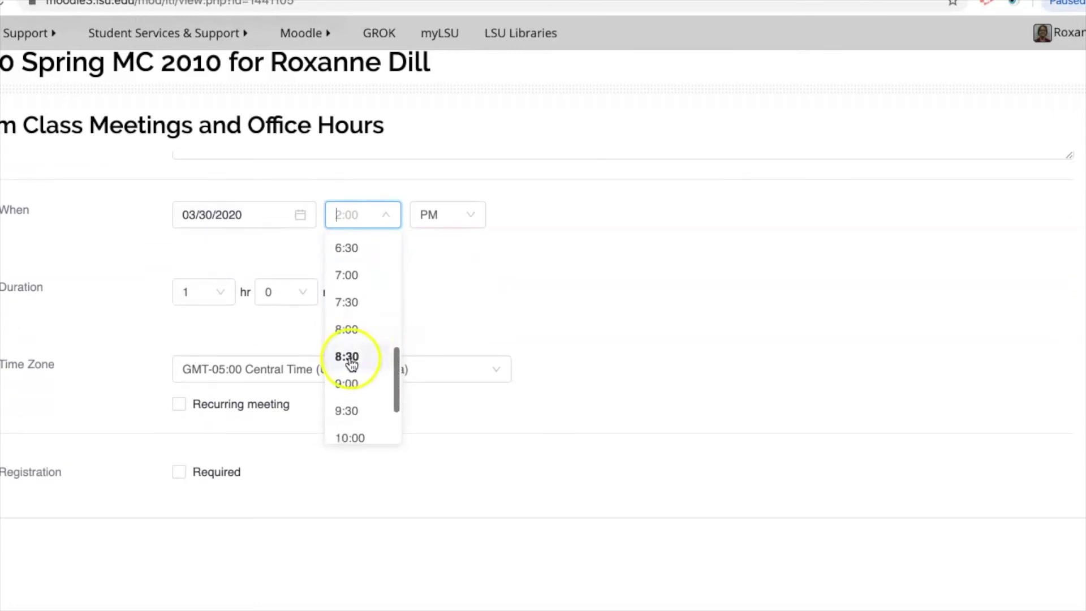
pyautogui.click(471, 213)
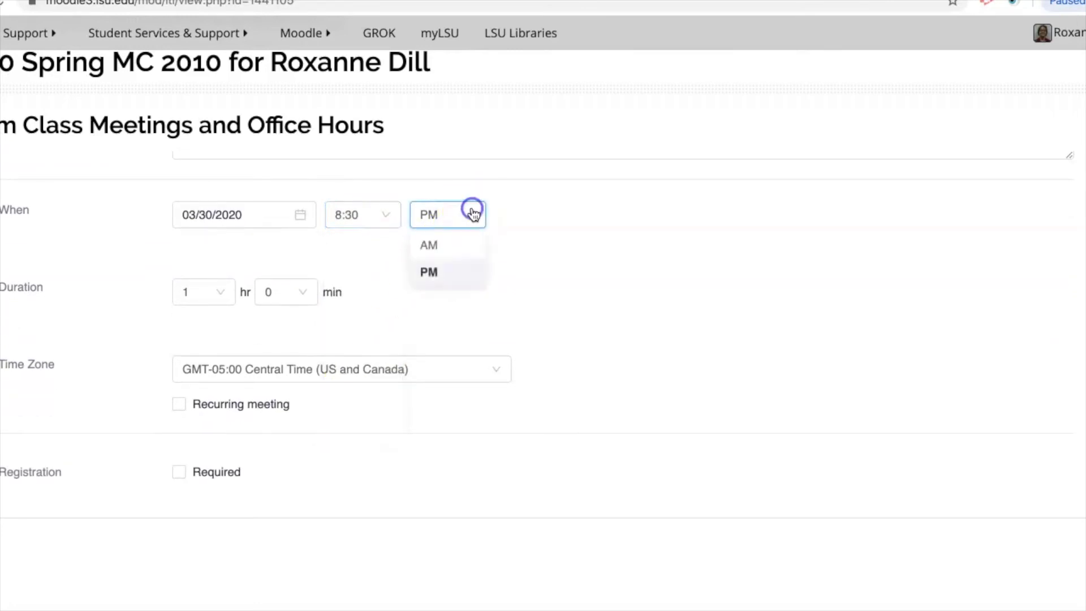
pyautogui.click(453, 249)
pyautogui.click(221, 293)
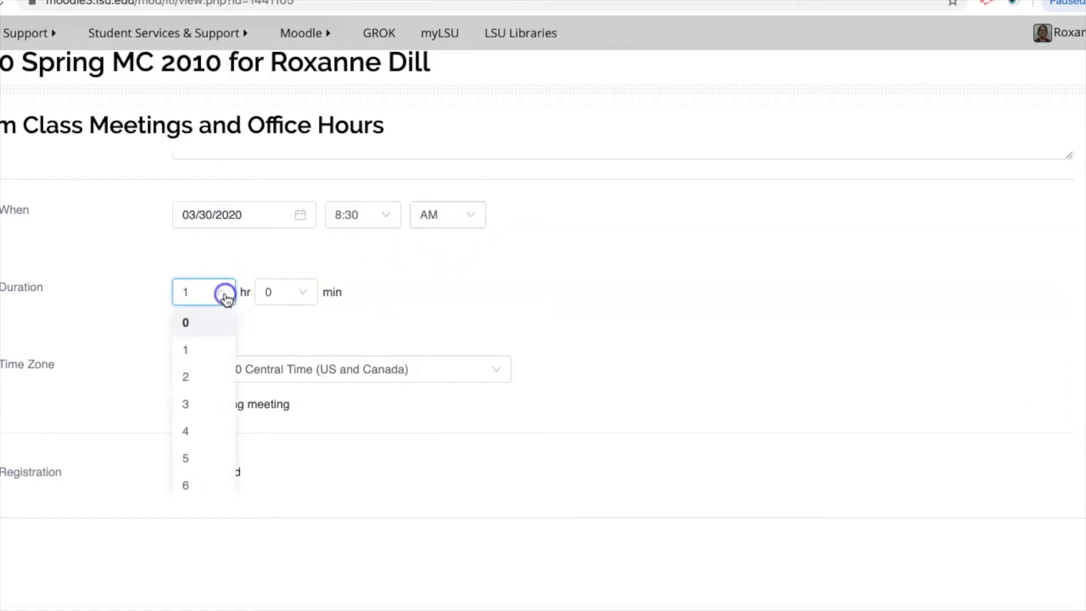
pyautogui.click(202, 377)
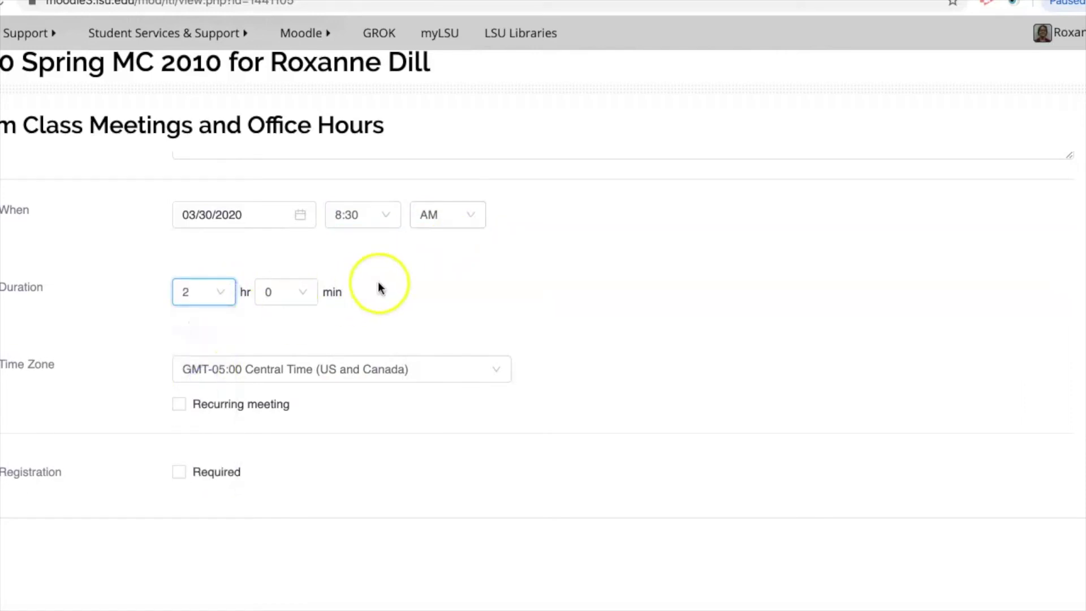
# Make the meeting recurring with weekly recurrence, occurring on Monday and Wednesday instead of Tuesday
pyautogui.scroll(-3, 378, 280)
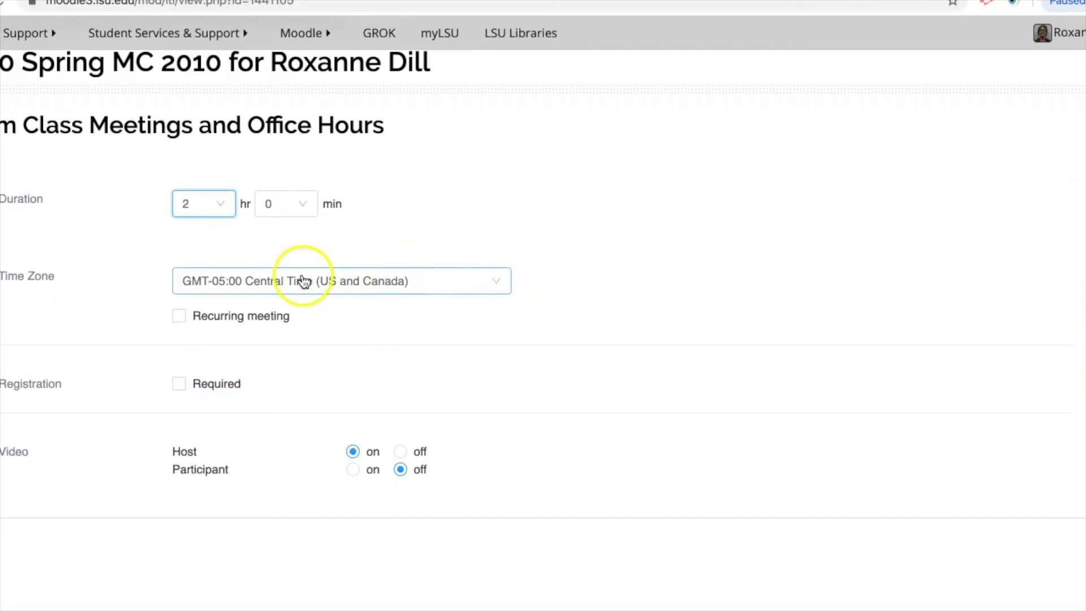
pyautogui.scroll(-1, 320, 310)
pyautogui.click(179, 287)
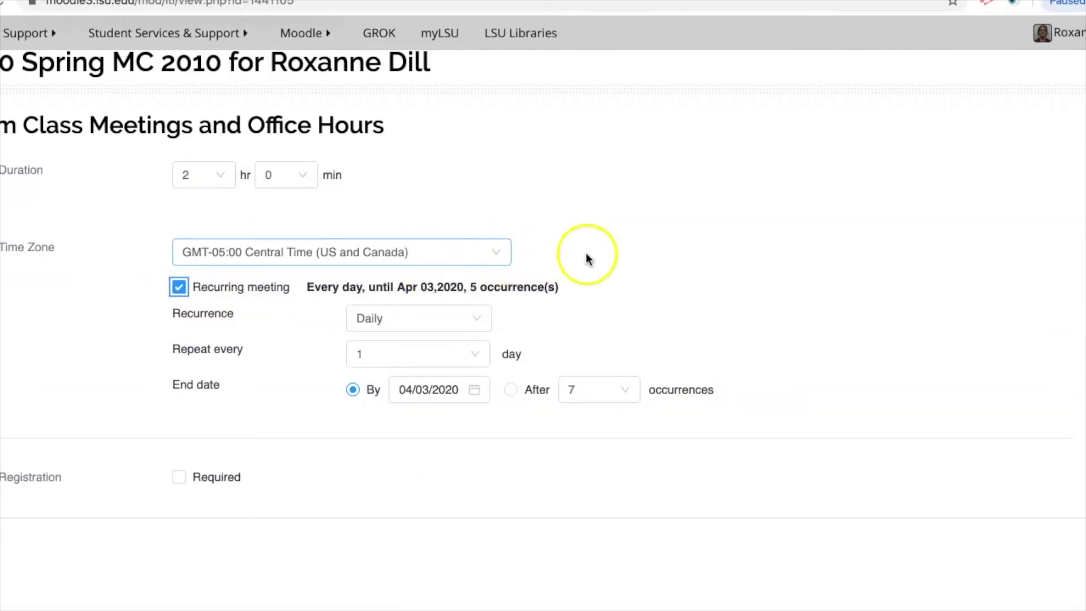
pyautogui.scroll(-2, 606, 259)
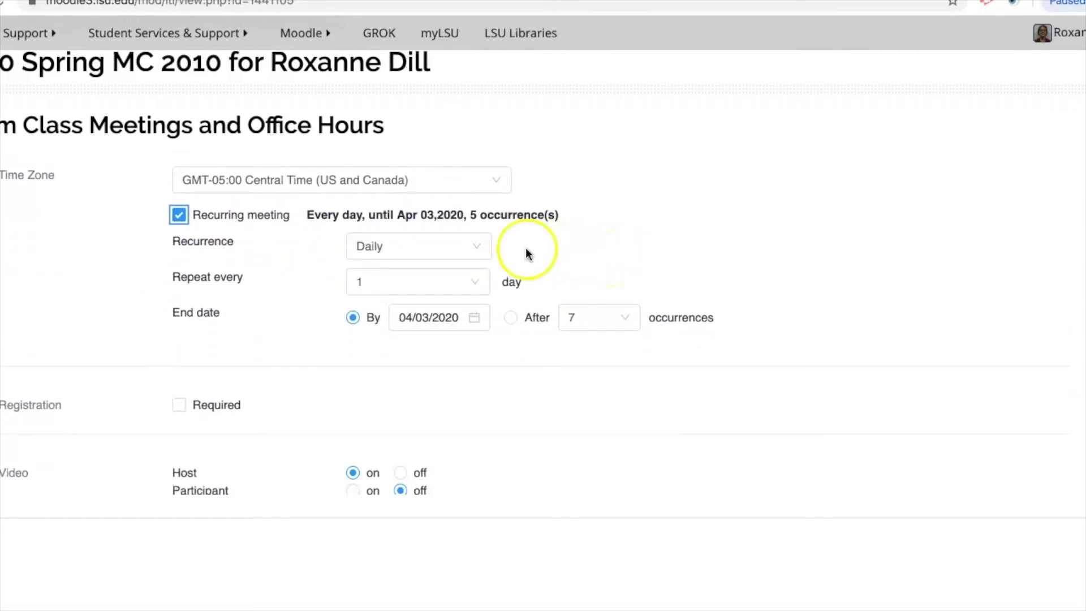
pyautogui.click(475, 247)
pyautogui.click(438, 308)
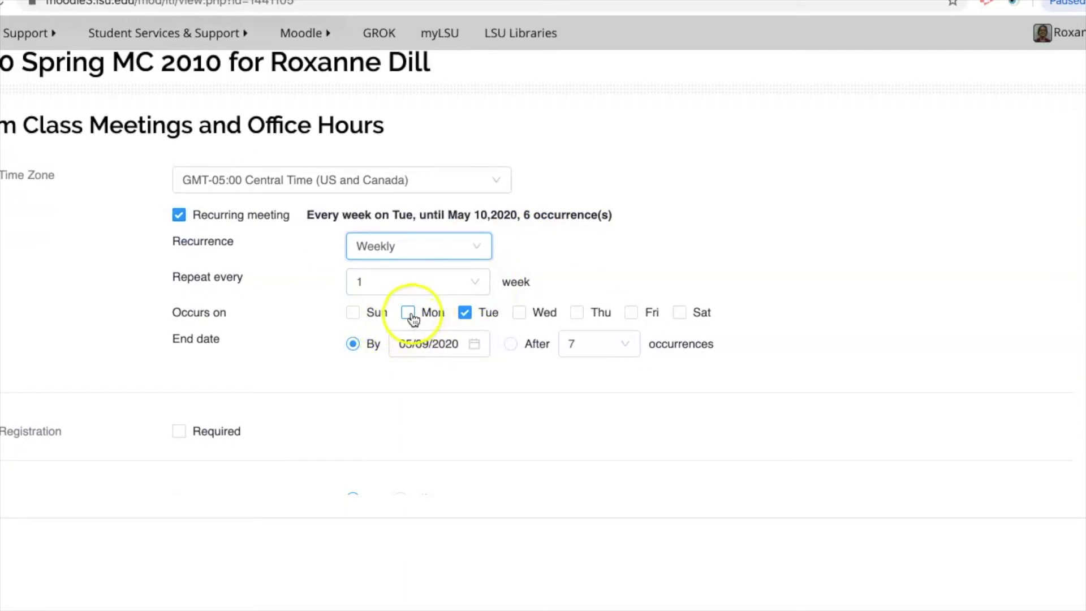
pyautogui.click(408, 314)
pyautogui.click(476, 314)
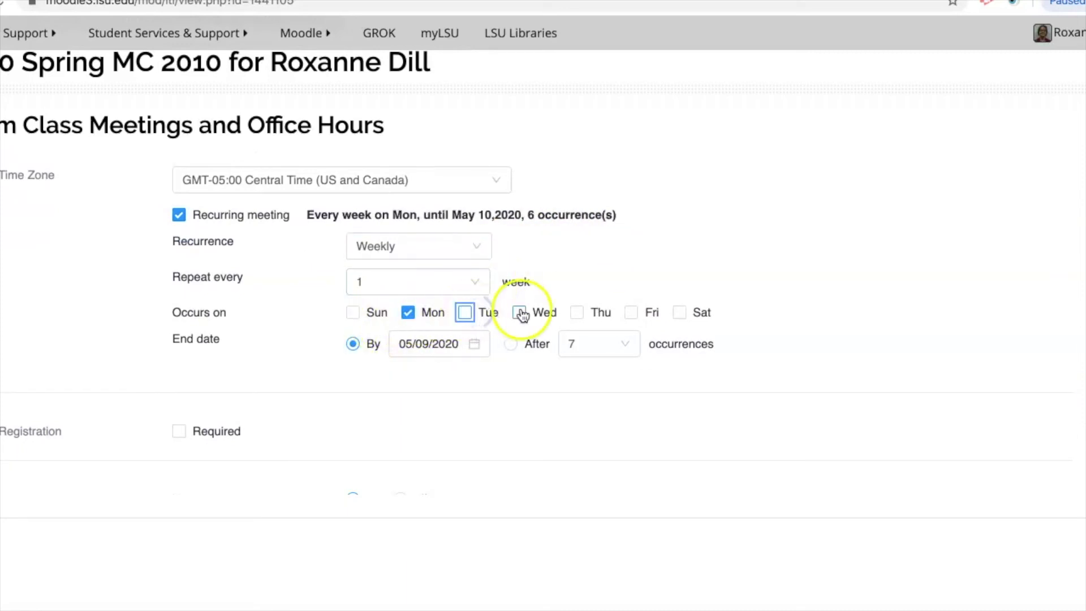
pyautogui.click(519, 314)
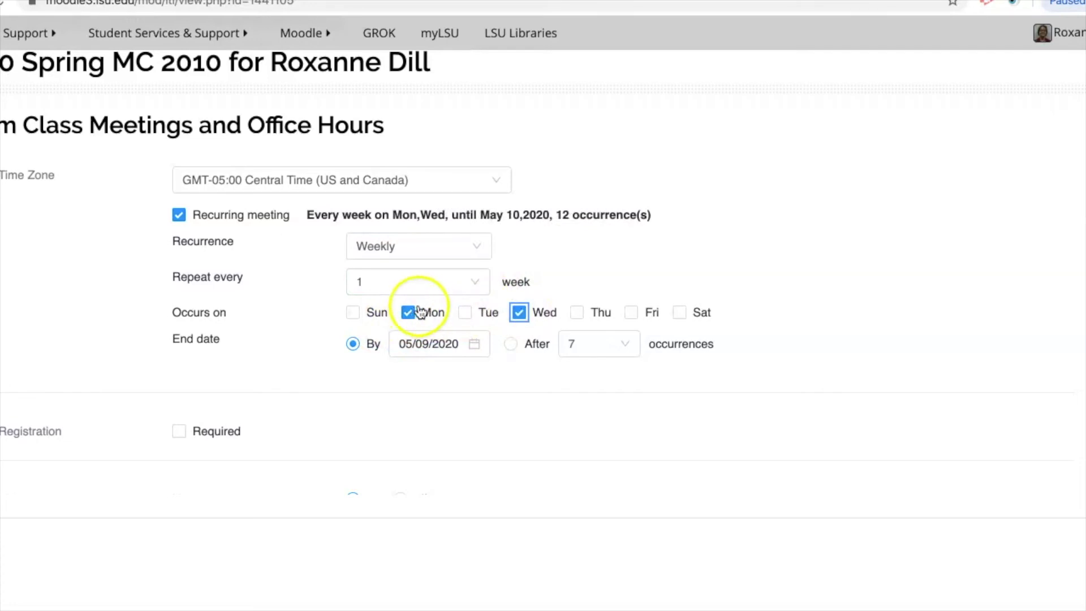
# Set the end date of the meeting's recurrence to 04/29/2020
pyautogui.click(478, 344)
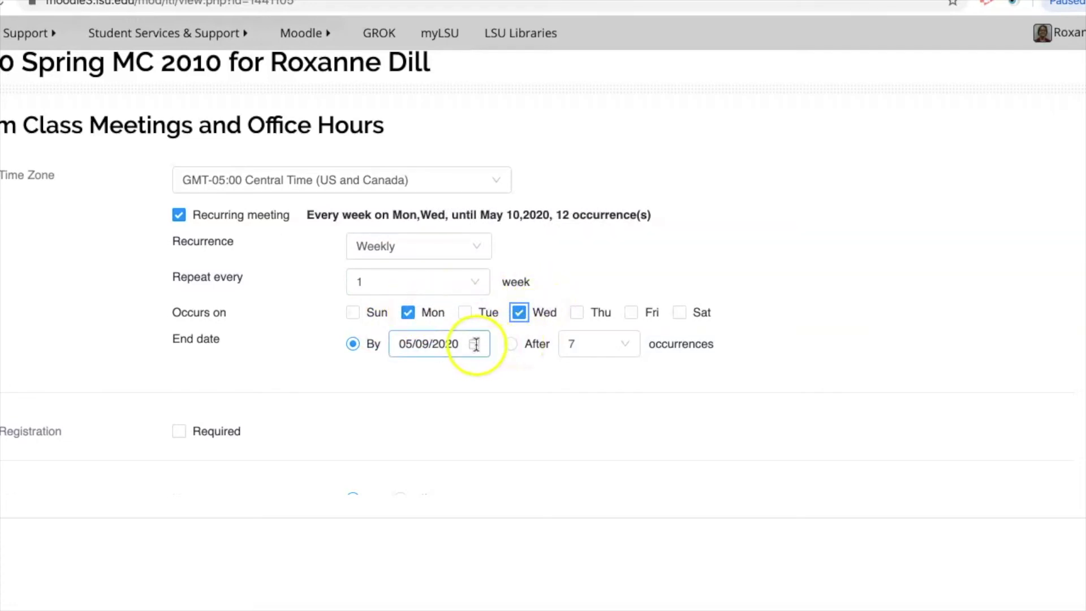
pyautogui.click(479, 343)
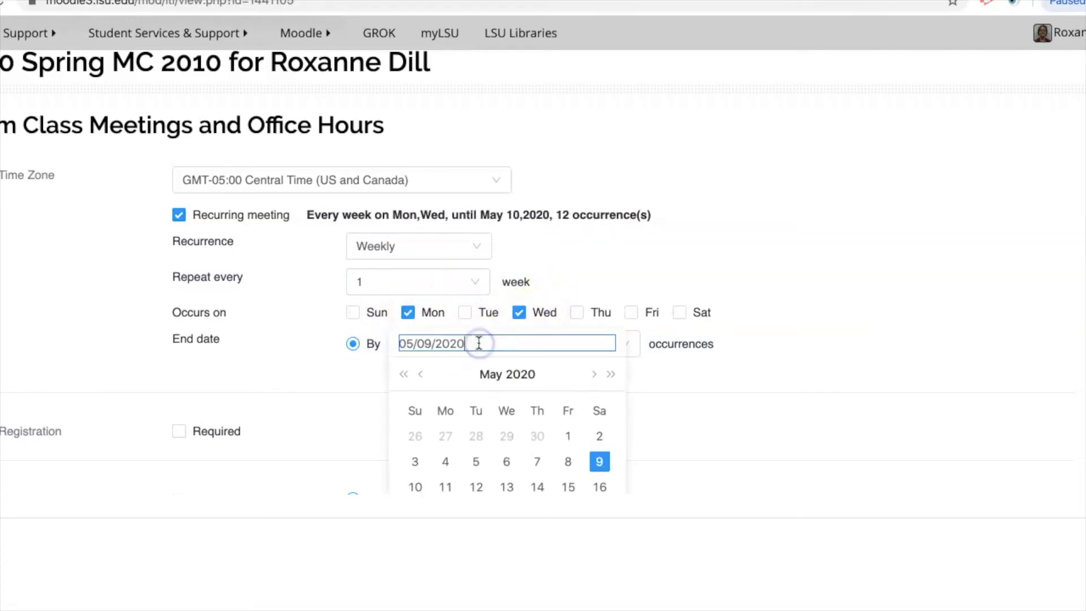
pyautogui.click(507, 436)
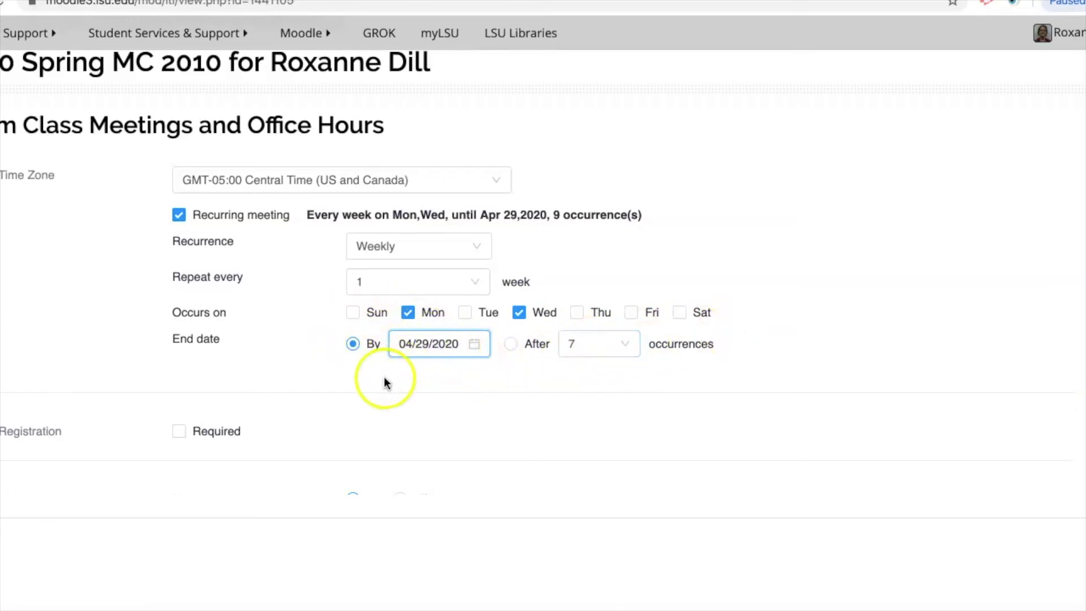
# Turn on participant video for the meeting, with host video also on
pyautogui.scroll(-2, 288, 396)
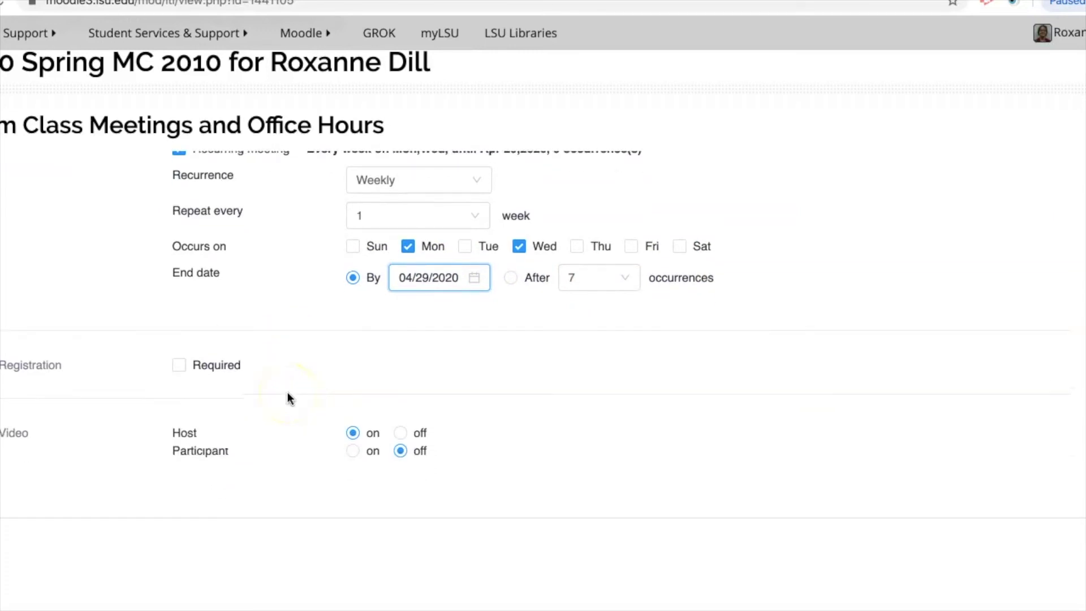
pyautogui.scroll(-3, 289, 397)
pyautogui.click(384, 352)
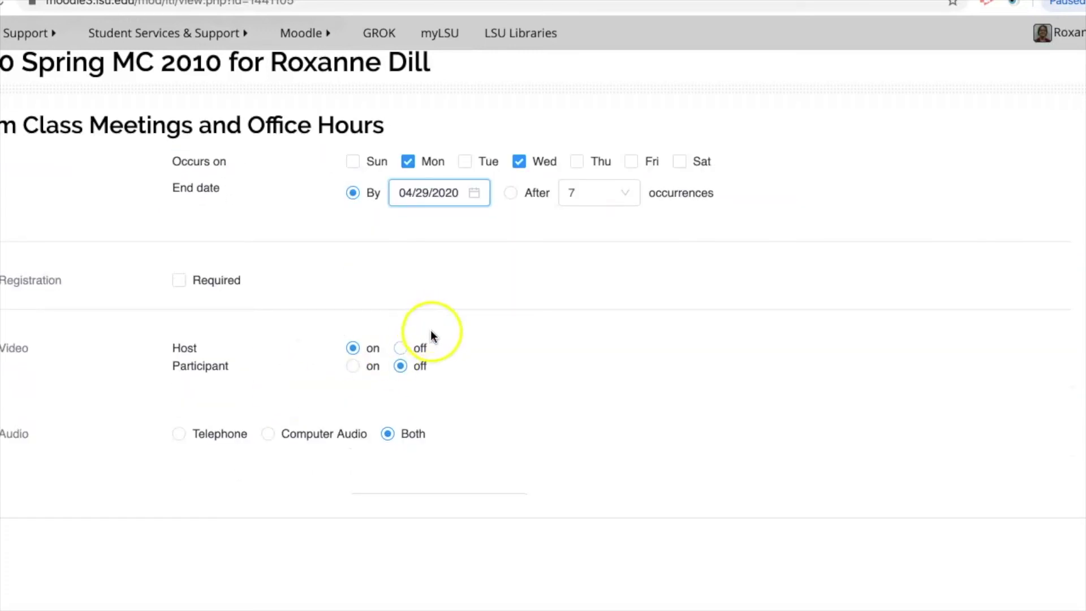
pyautogui.click(352, 366)
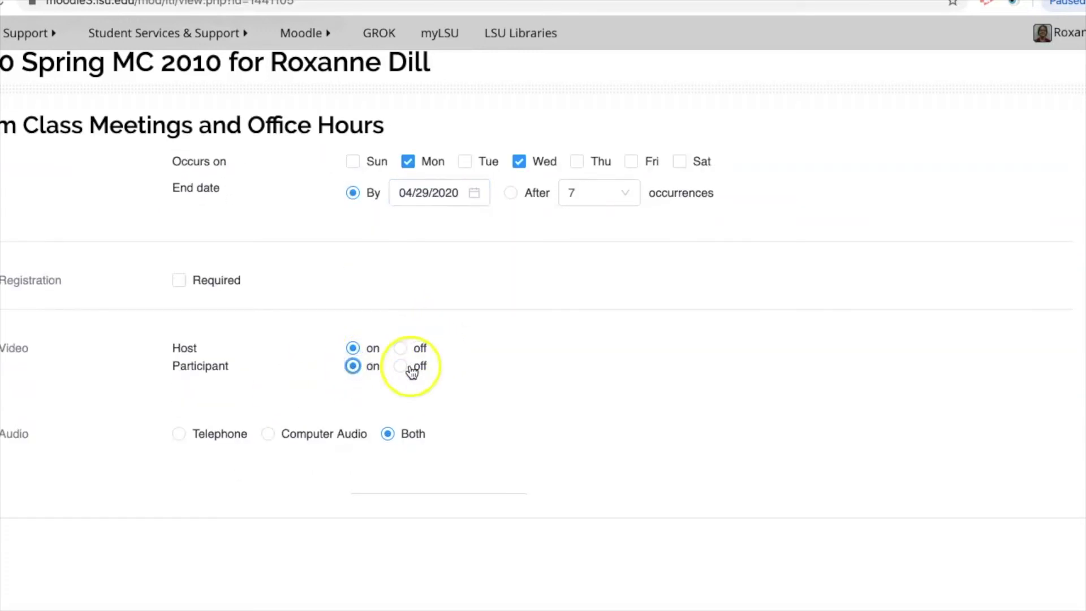
# Remove the meeting password requirement and have the meeting recorded automatically in the cloud
pyautogui.scroll(-1, 486, 370)
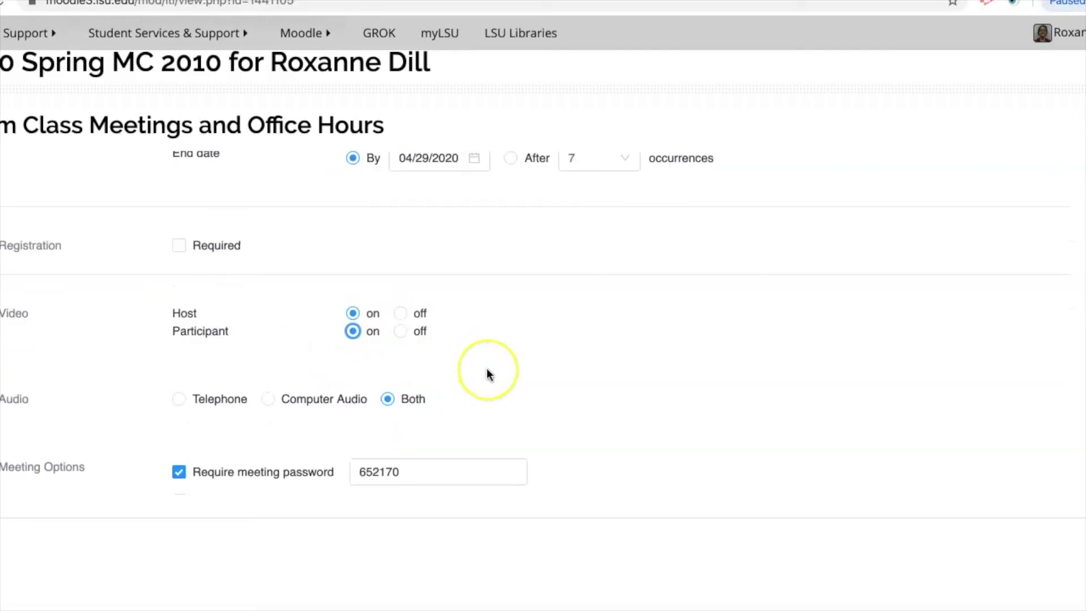
pyautogui.scroll(-2, 486, 370)
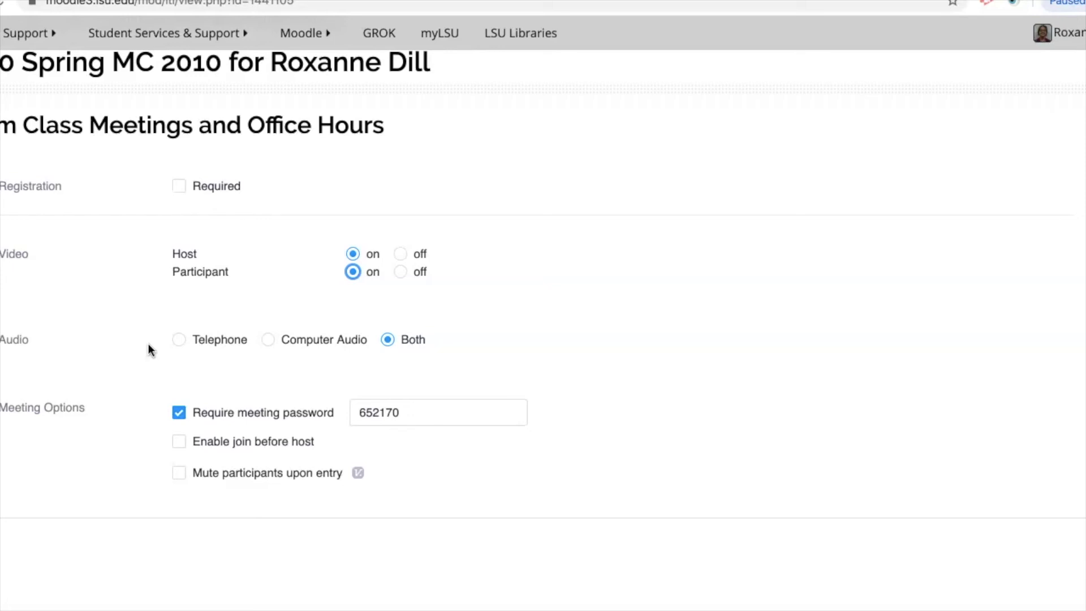
pyautogui.click(179, 413)
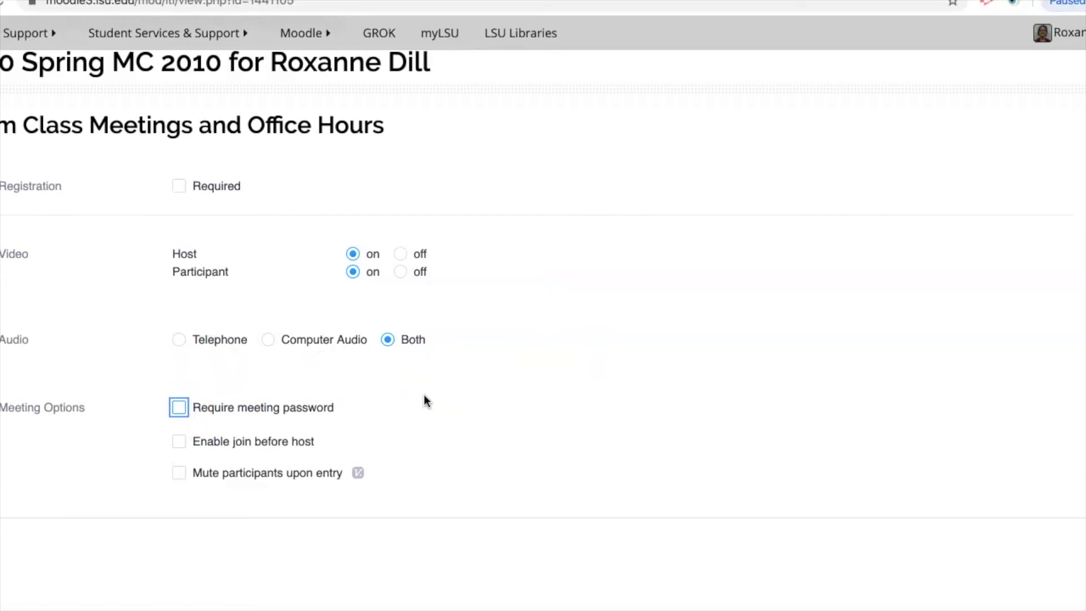
pyautogui.scroll(-3, 425, 400)
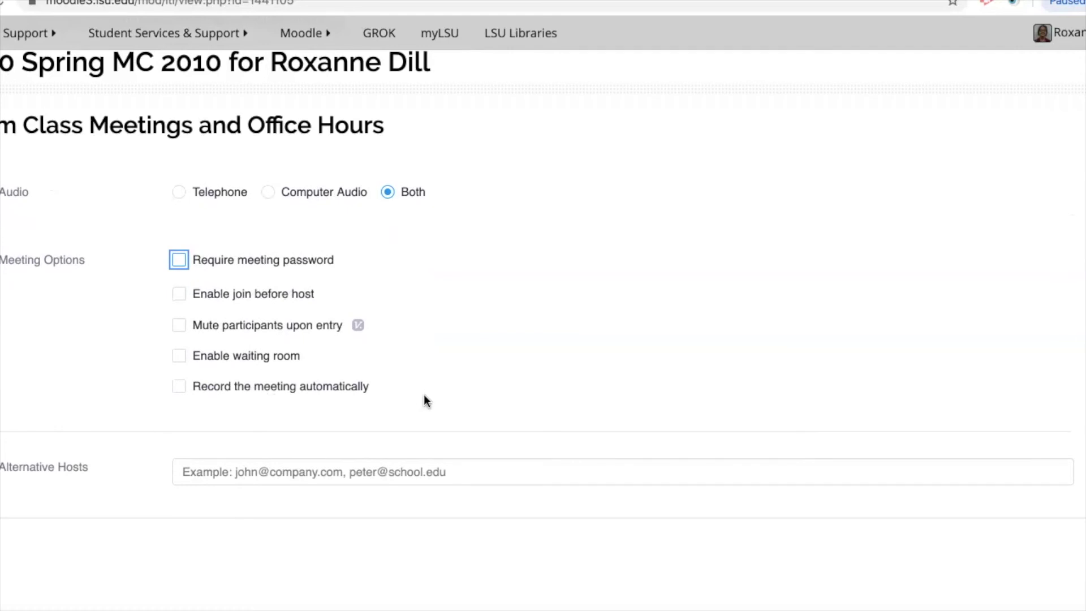
pyautogui.click(179, 388)
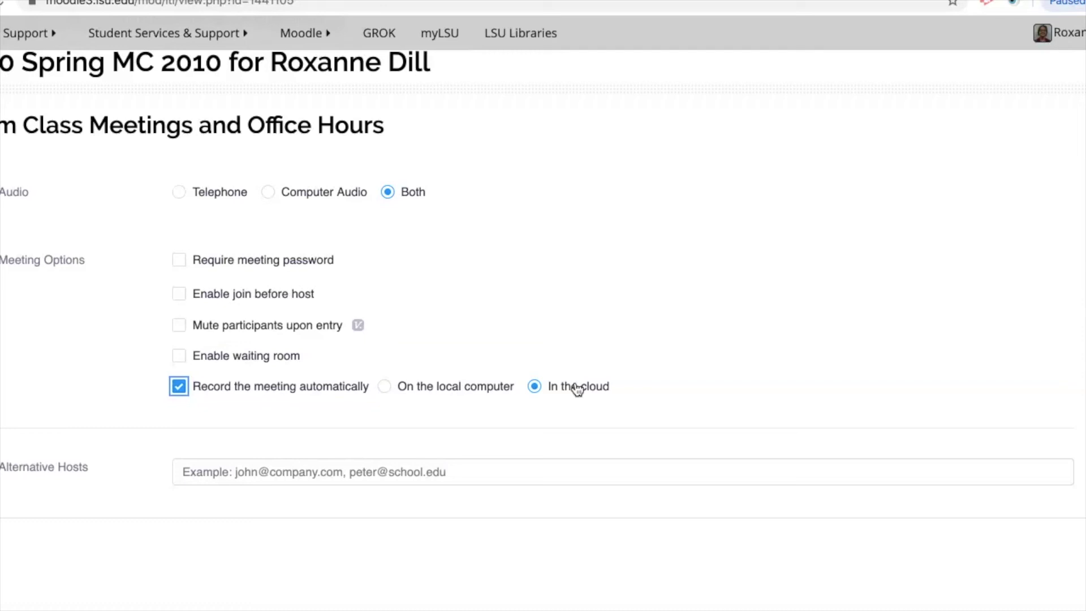
# Check the MC2010-4 Class Meeting settings from topic to recording options and save the scheduled meeting
pyautogui.scroll(-2, 577, 389)
pyautogui.scroll(10, 577, 389)
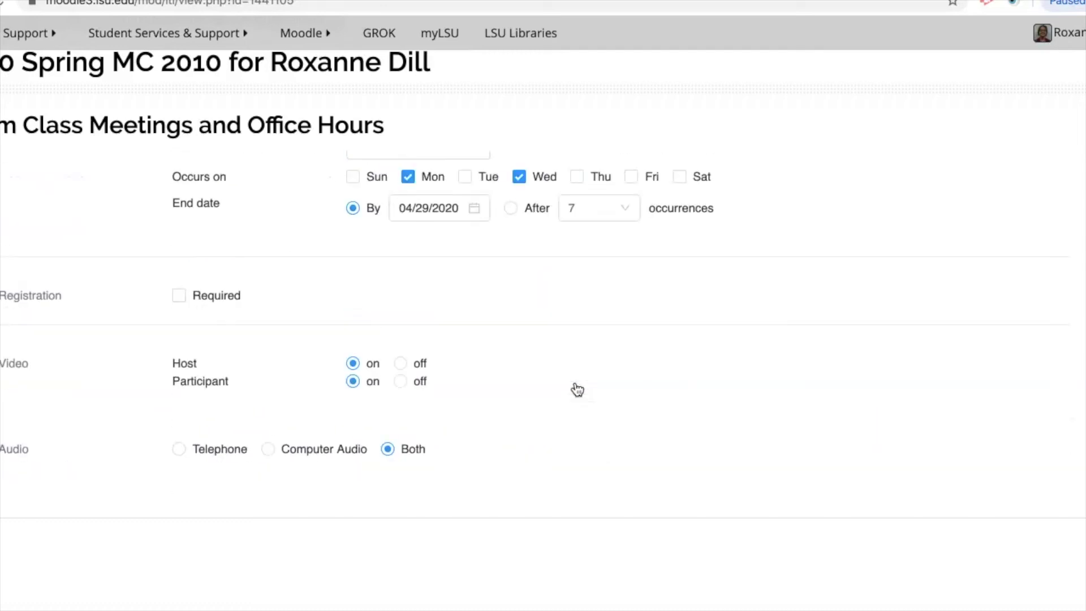
pyautogui.scroll(6, 577, 389)
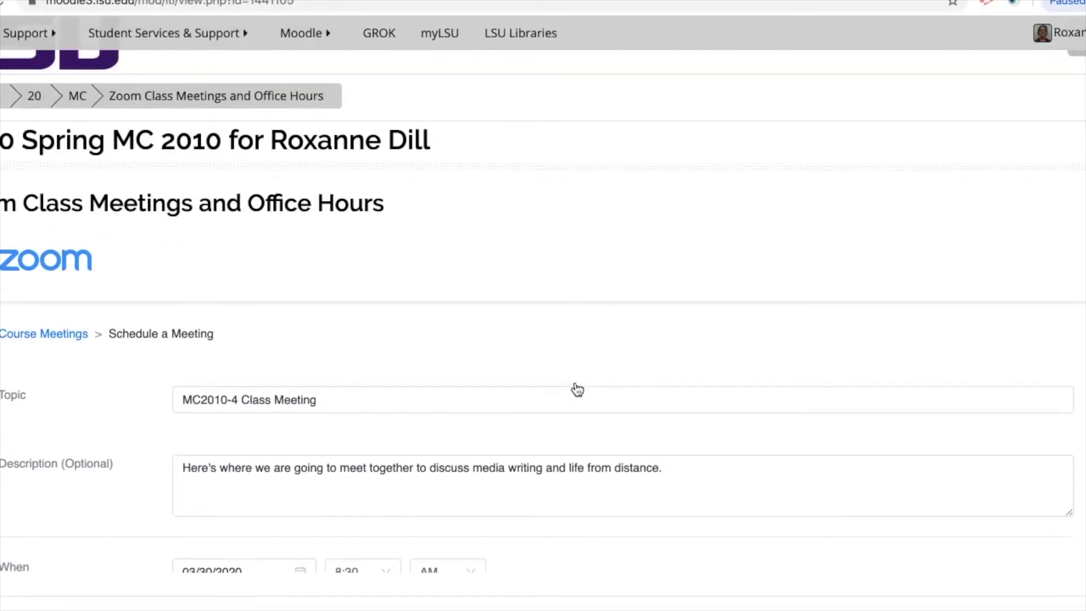
pyautogui.scroll(-8, 577, 390)
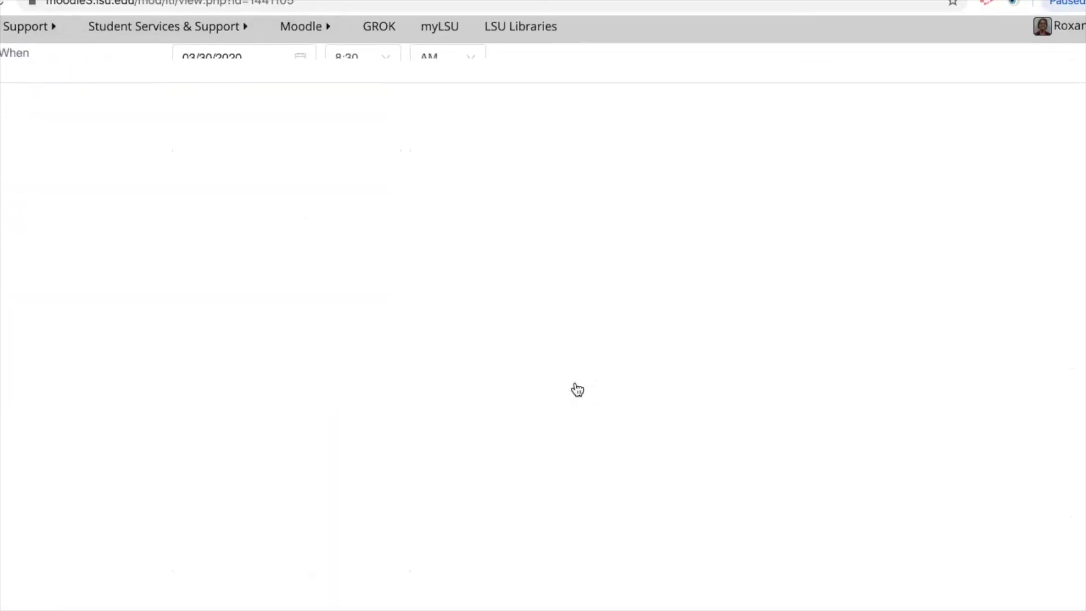
pyautogui.scroll(3, 577, 389)
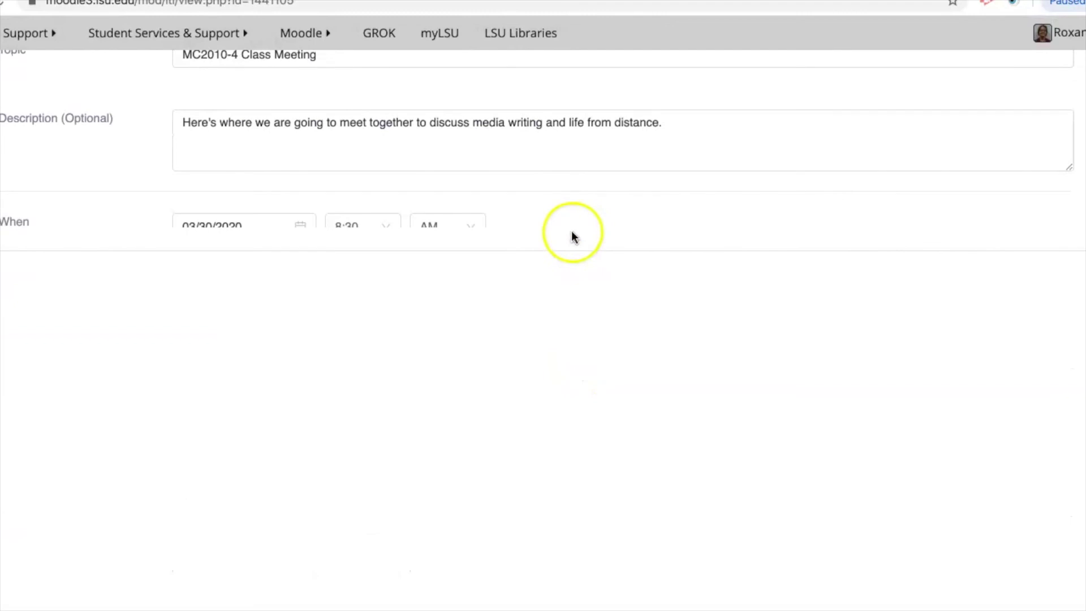
pyautogui.scroll(7, 557, 218)
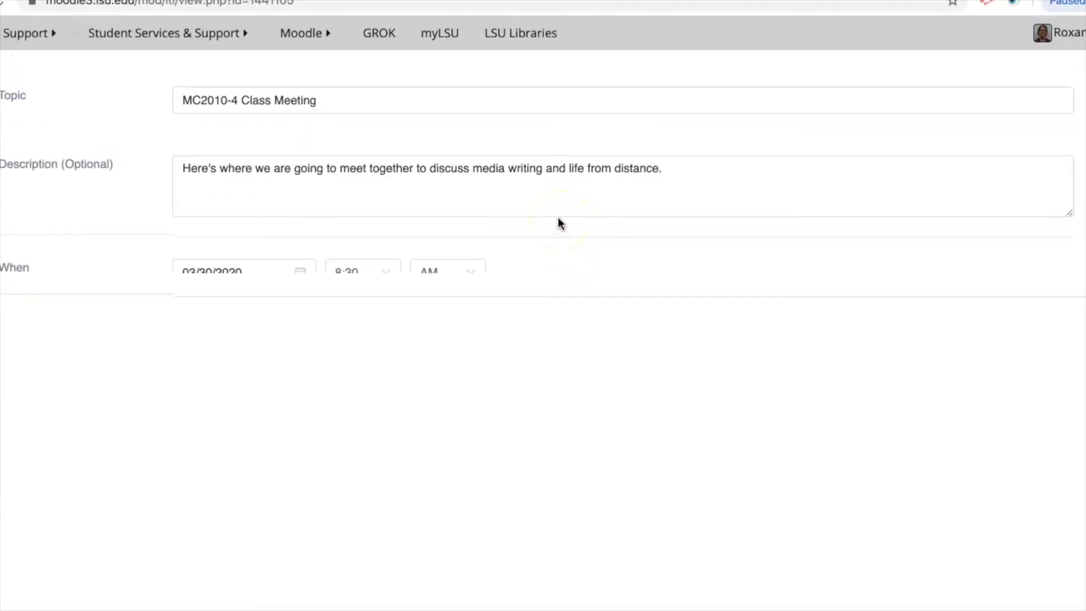
pyautogui.scroll(-1, 558, 222)
pyautogui.click(491, 368)
pyautogui.click(388, 497)
pyautogui.scroll(-5, 389, 498)
pyautogui.scroll(-13, 390, 499)
pyautogui.click(215, 479)
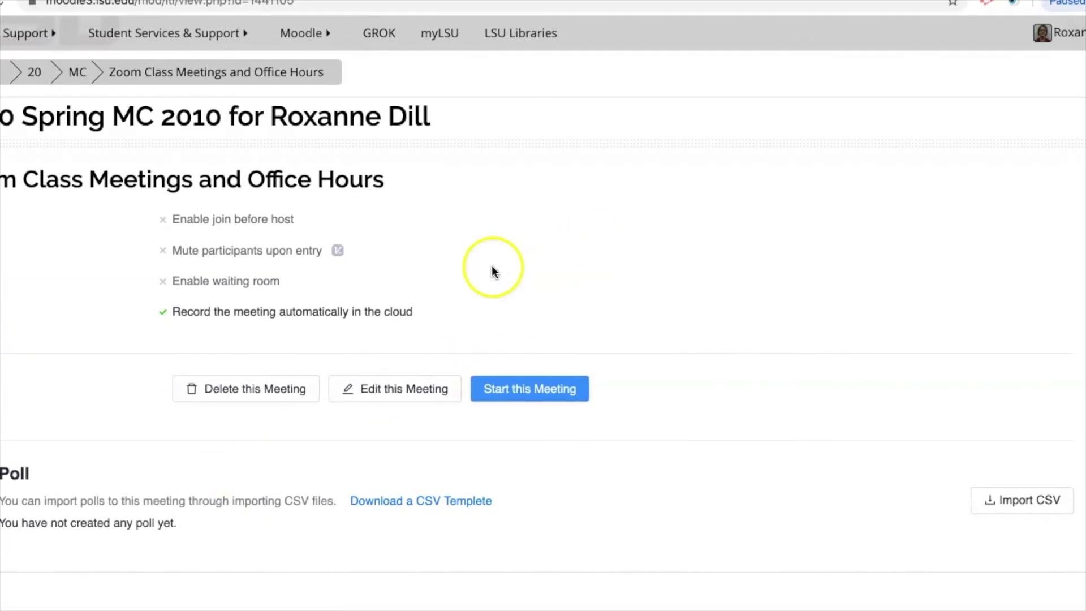
# Review the saved meeting's details up to its topic and return to the 2020 Spring MC 2010 course page
pyautogui.scroll(5, 507, 265)
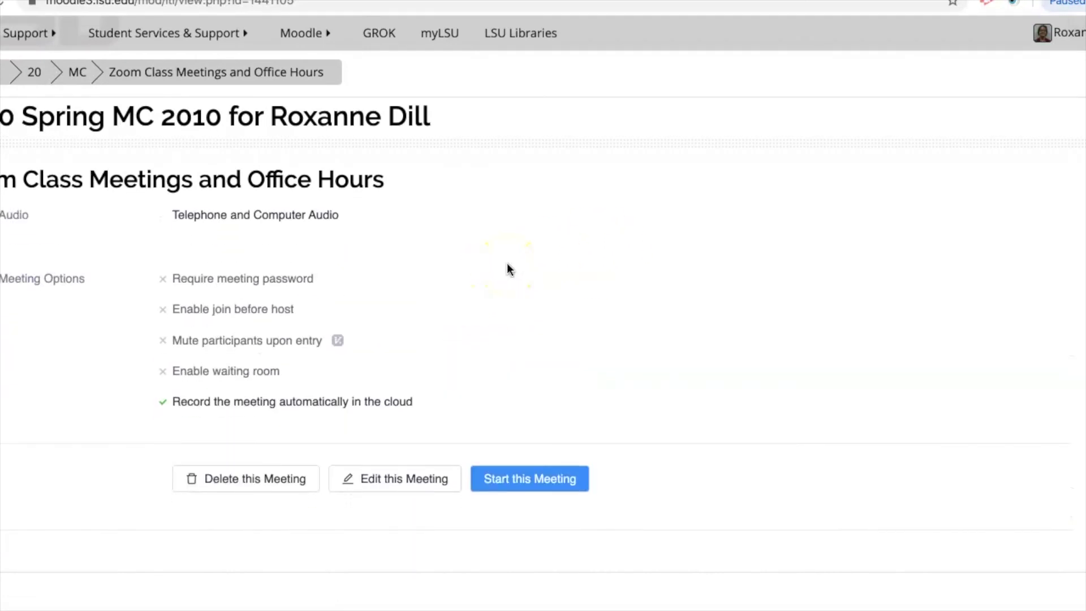
pyautogui.scroll(4, 507, 263)
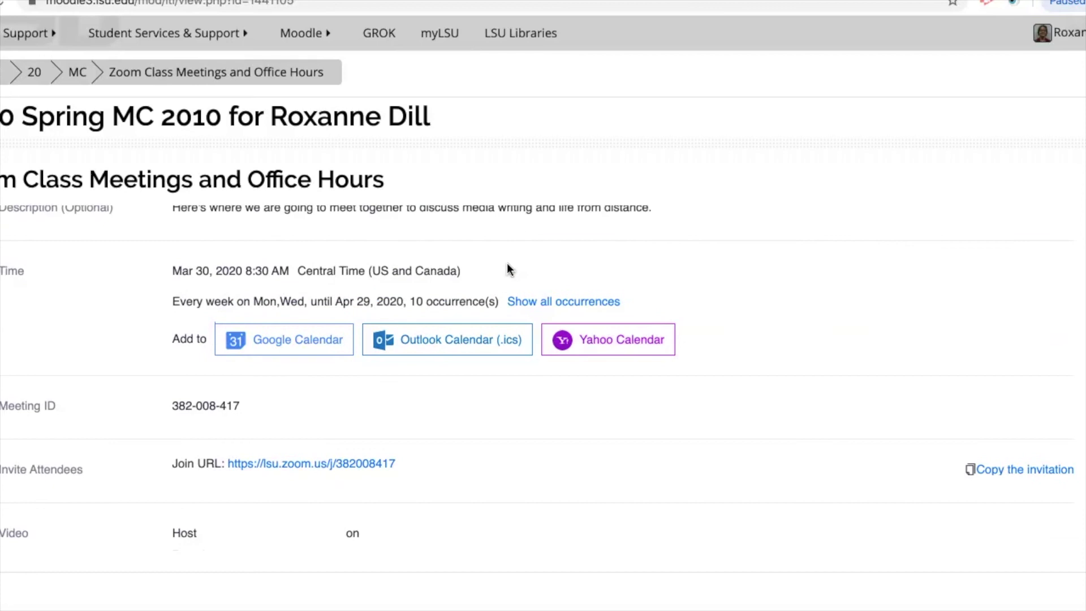
pyautogui.scroll(3, 507, 269)
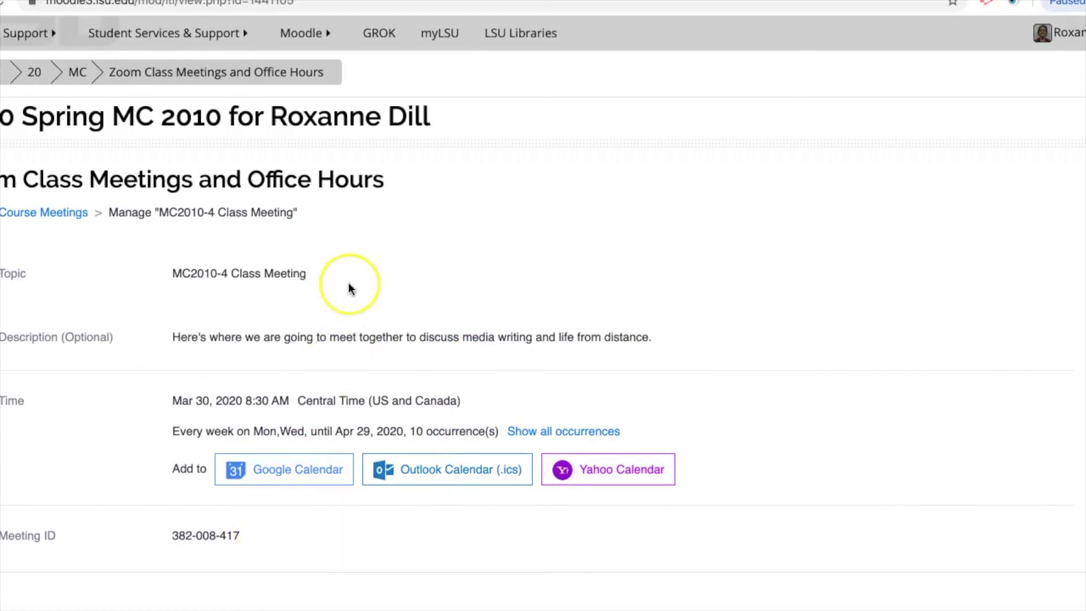
pyautogui.scroll(2, 351, 289)
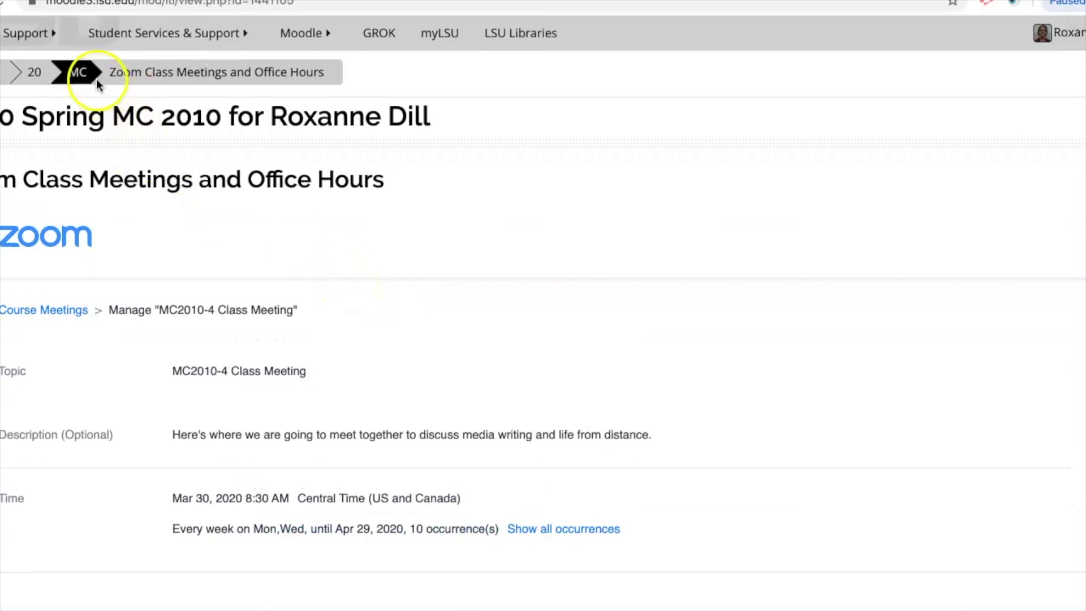
pyautogui.click(51, 79)
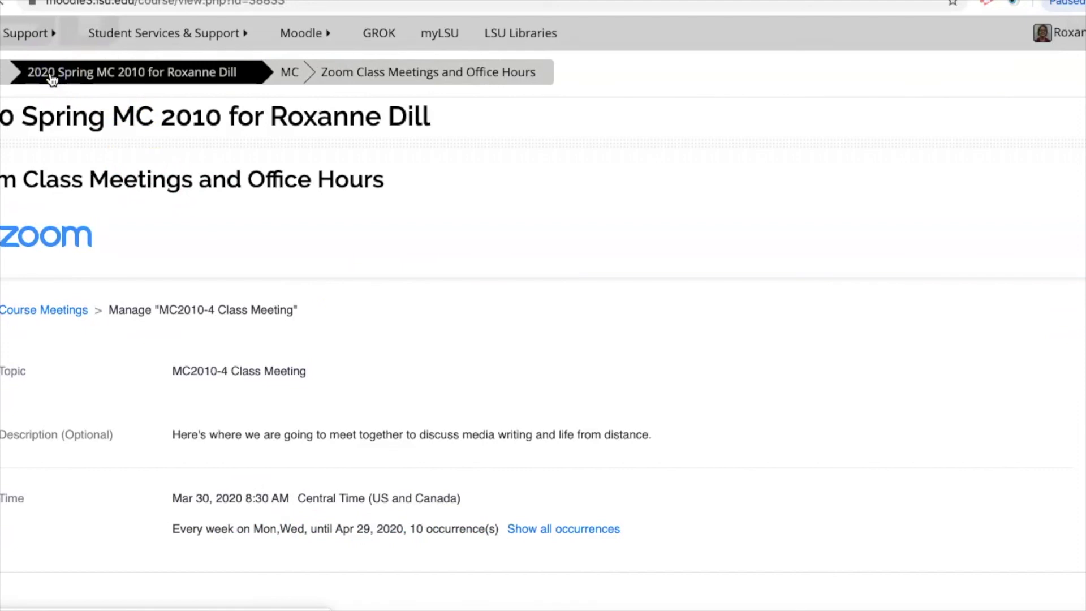
# Open the Zoom Class Meetings and Office Hours activity from the MC 2010 course page
pyautogui.scroll(-5, 503, 204)
pyautogui.scroll(-7, 503, 203)
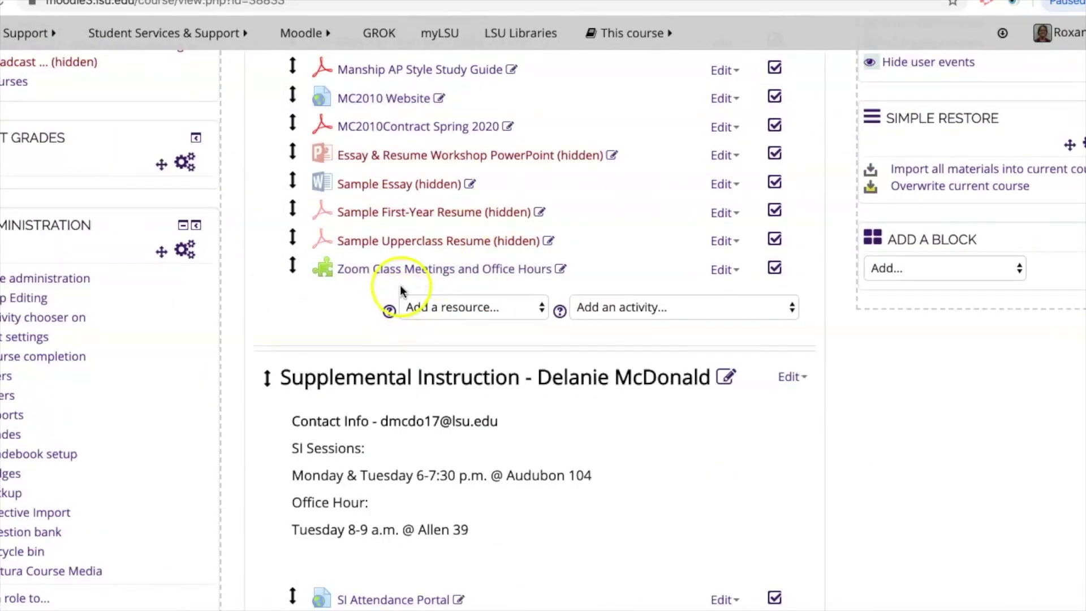
pyautogui.click(406, 269)
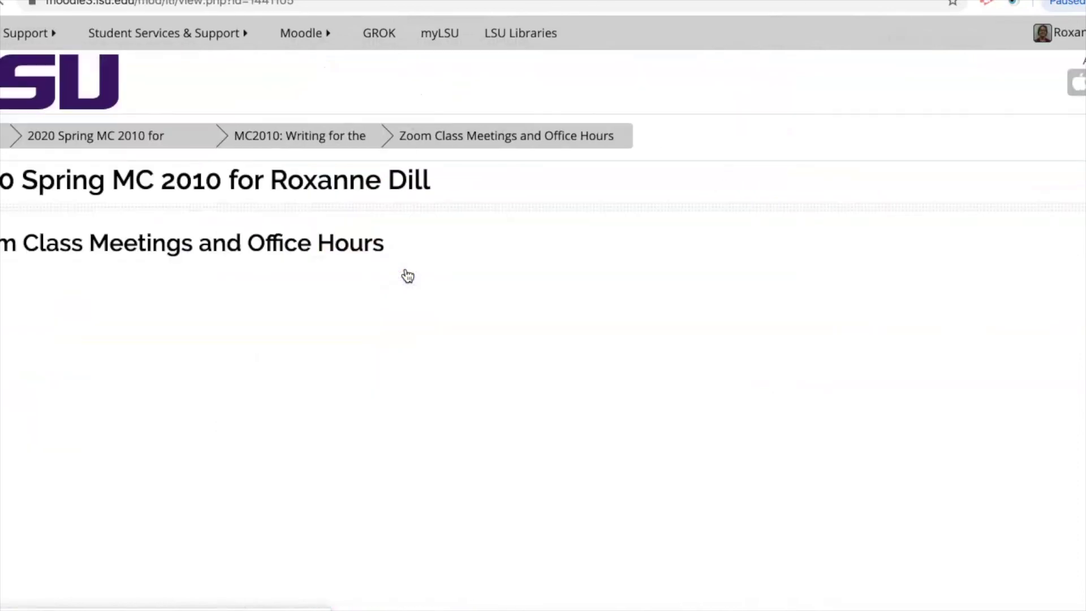
# Look through the list of recurring MC2010-4 Class Meeting occurrences, with their dates and start options
pyautogui.scroll(-3, 407, 276)
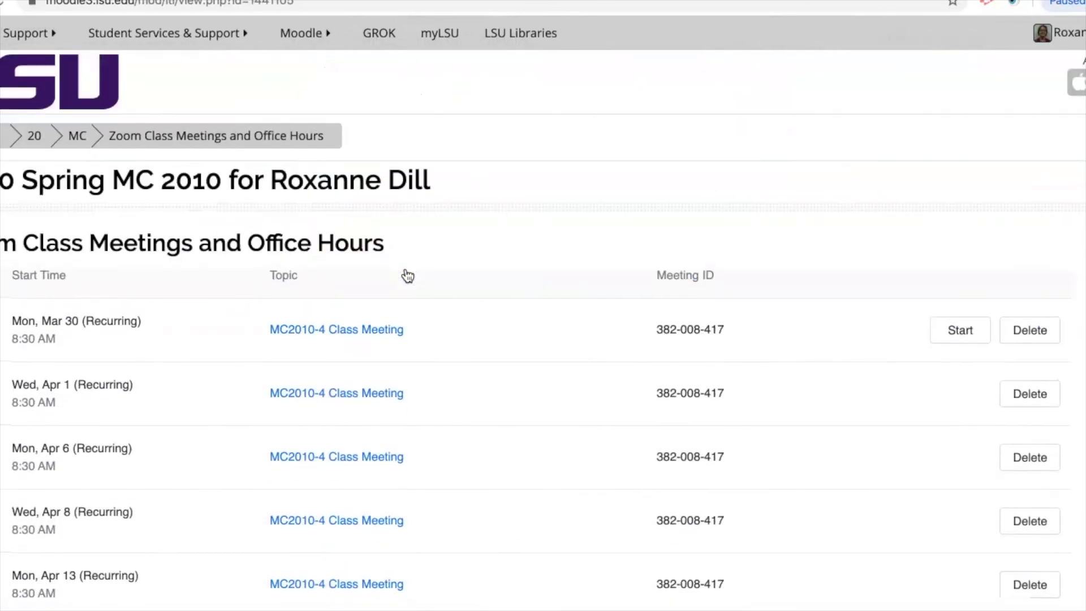
pyautogui.click(335, 333)
pyautogui.click(337, 341)
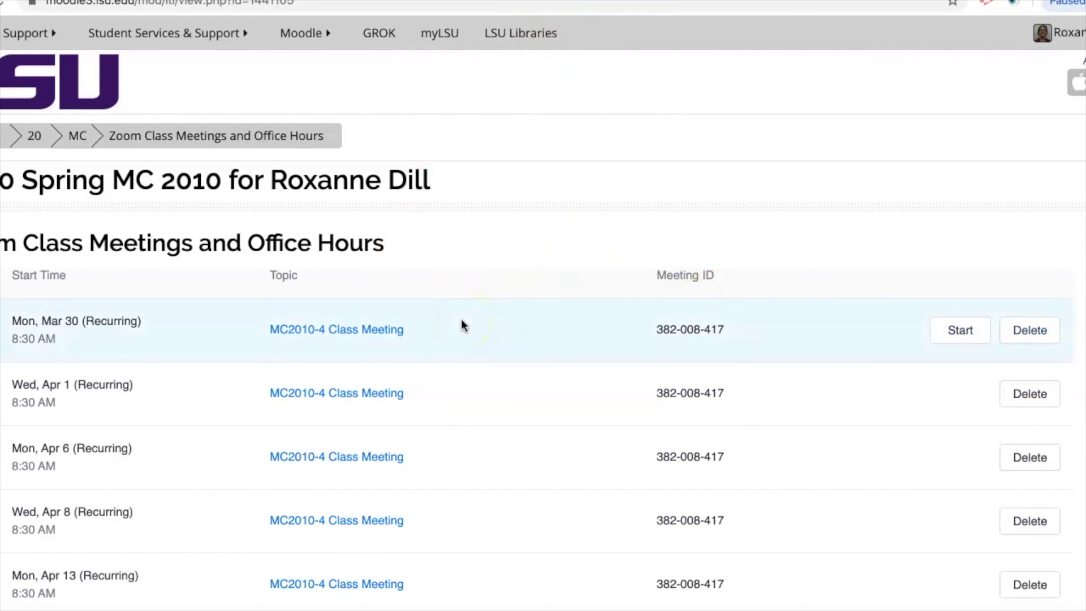
pyautogui.scroll(-1, 462, 322)
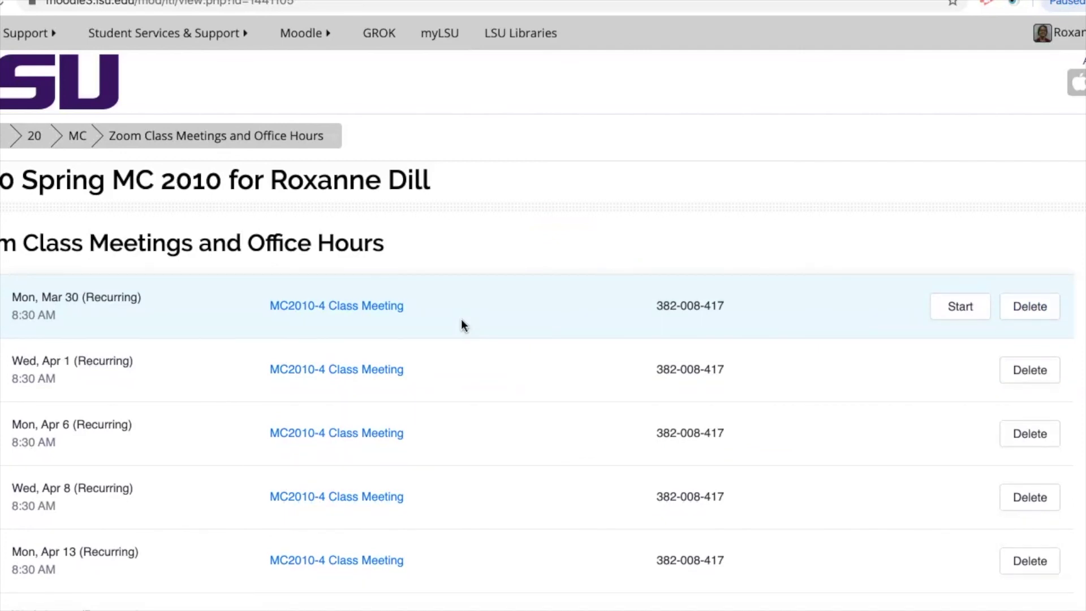
pyautogui.scroll(-3, 461, 325)
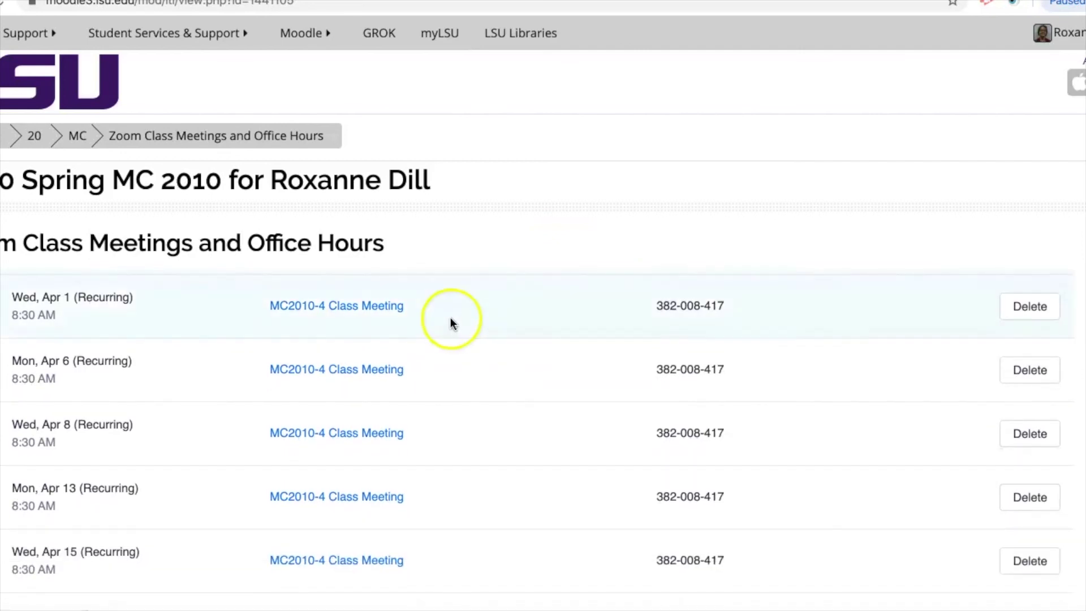